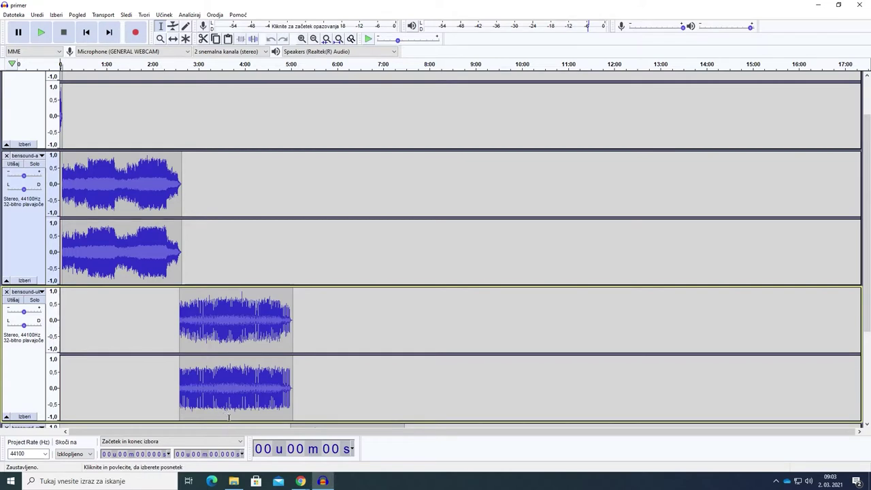
Play the beginning of the finished example project and look through its voice and music tracks
{"action": "left_click", "coordinate": [42, 32]}
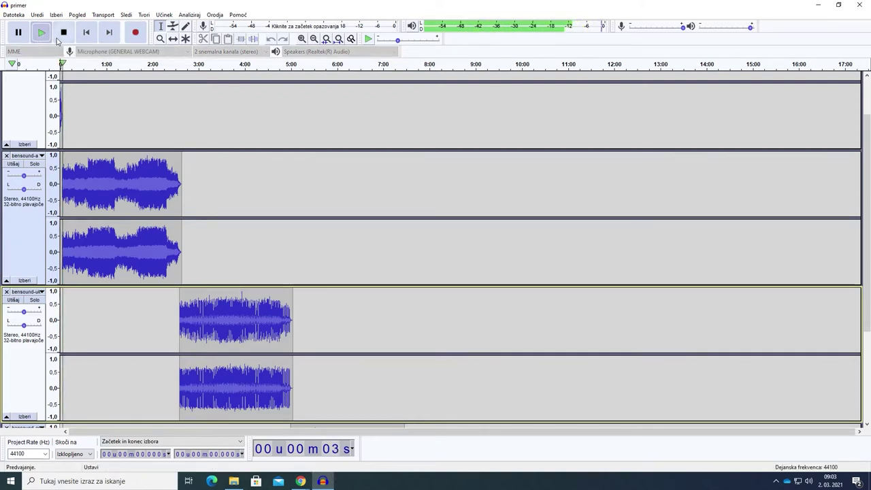
{"action": "left_click", "coordinate": [63, 31]}
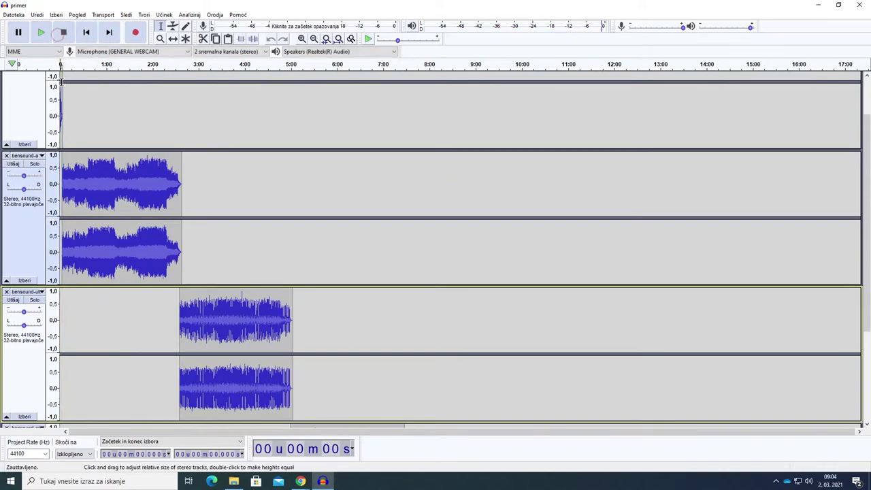
{"action": "scroll", "coordinate": [162, 156], "scroll_direction": "up", "scroll_amount": 2}
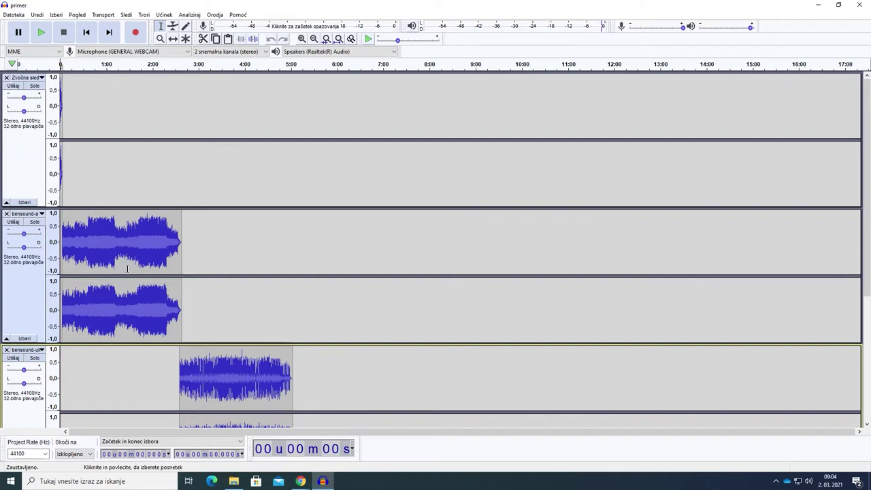
{"action": "scroll", "coordinate": [126, 268], "scroll_direction": "down", "scroll_amount": 2}
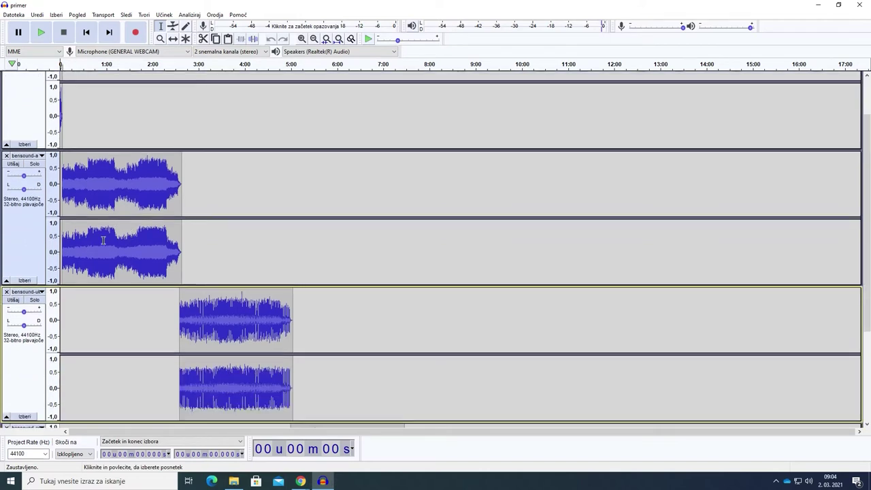
{"action": "scroll", "coordinate": [78, 219], "scroll_direction": "down", "scroll_amount": 2}
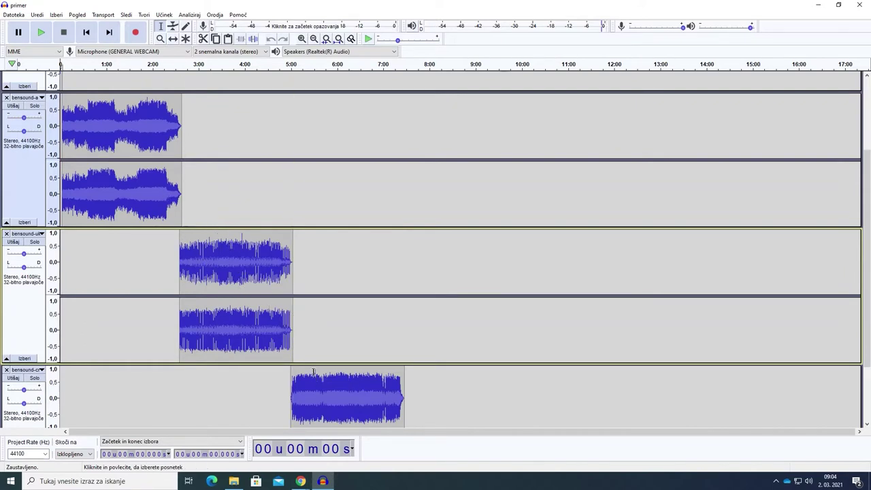
{"action": "scroll", "coordinate": [314, 366], "scroll_direction": "down", "scroll_amount": 2}
{"action": "scroll", "coordinate": [321, 351], "scroll_direction": "up", "scroll_amount": 10}
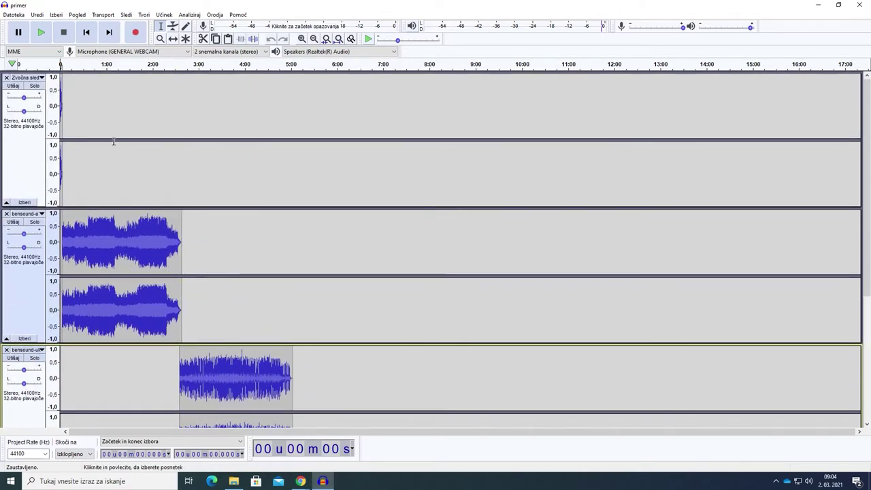
Create a new project and record about 9 seconds of speech from the microphone
{"action": "left_click", "coordinate": [13, 15]}
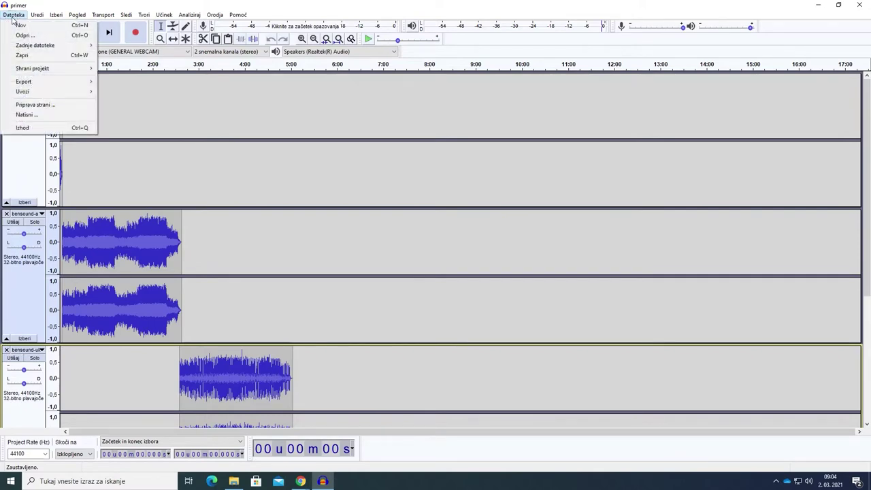
{"action": "left_click", "coordinate": [18, 25]}
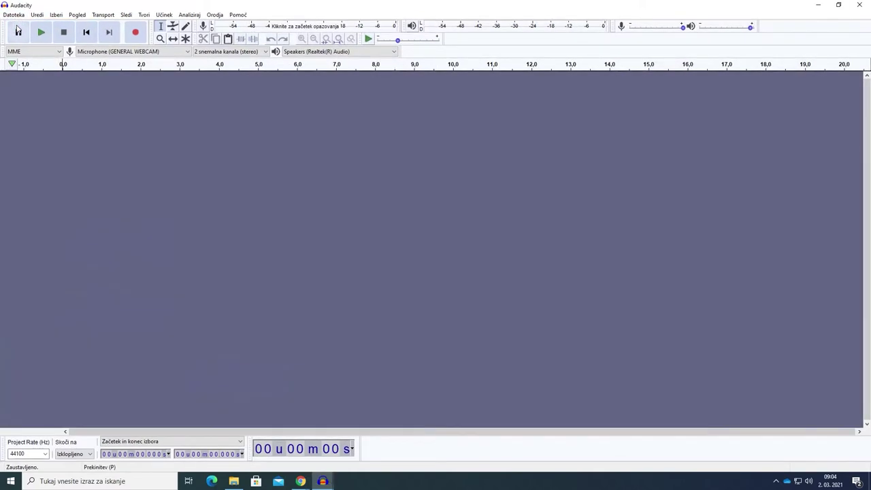
{"action": "left_click", "coordinate": [137, 34]}
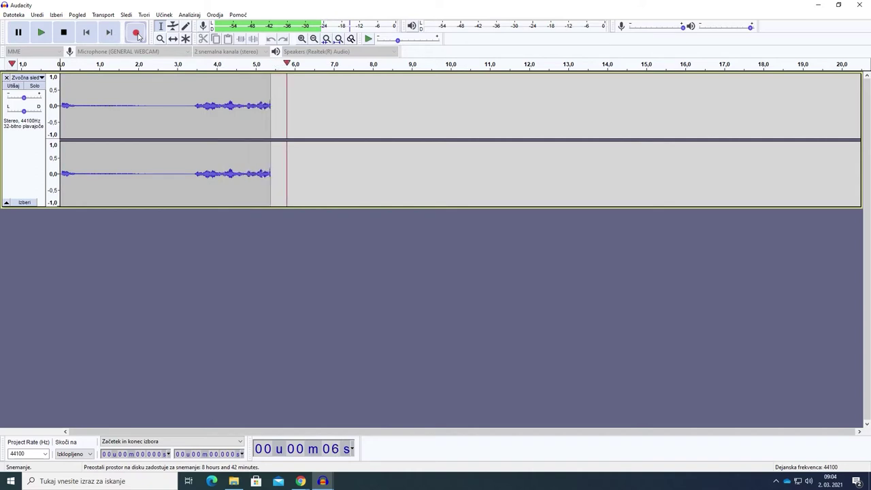
{"action": "left_click", "coordinate": [65, 34]}
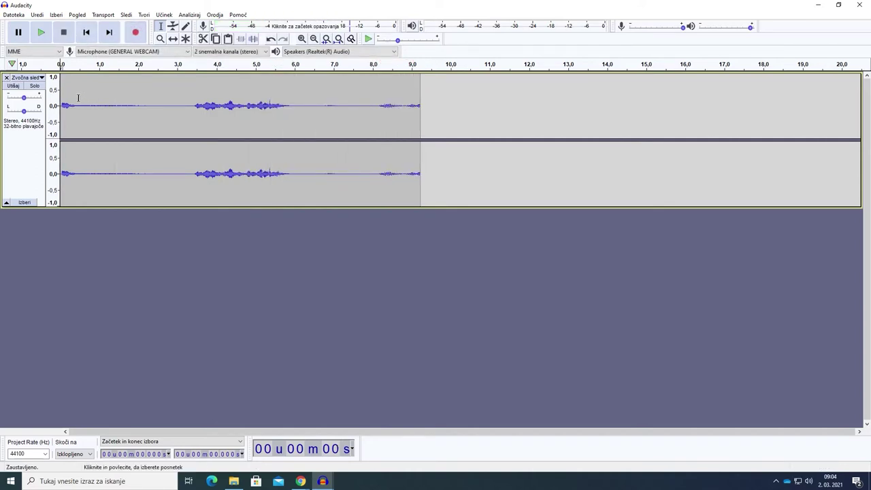
Cut the first 3.4 seconds before the speech, and cut everything after about 3.4 seconds in the shortened recording
{"action": "left_click", "coordinate": [179, 96]}
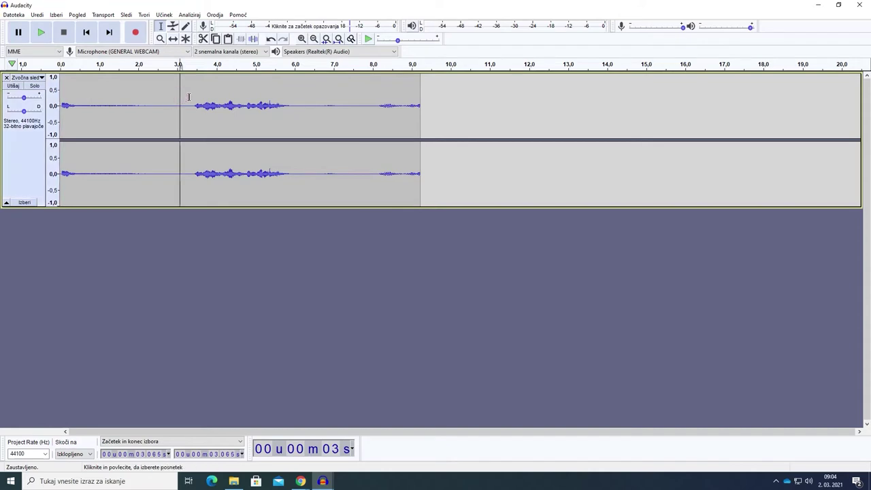
{"action": "left_click_drag", "start_coordinate": [192, 96], "coordinate": [43, 97]}
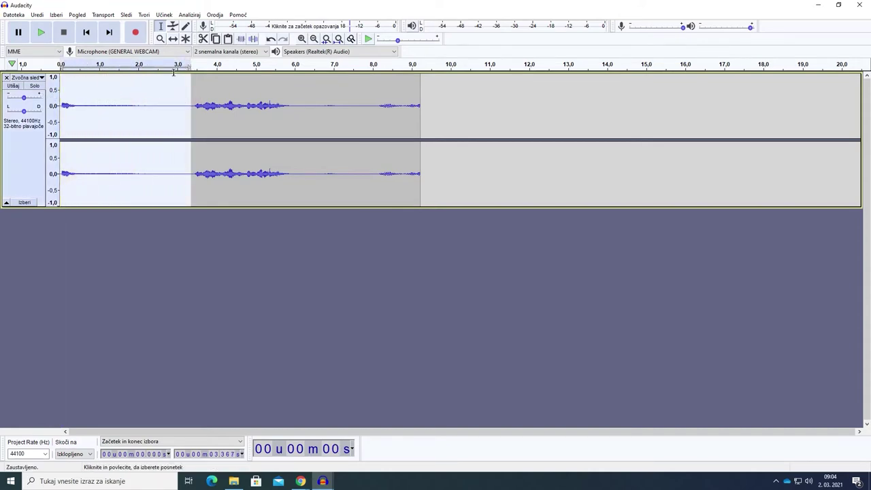
{"action": "left_click", "coordinate": [202, 38]}
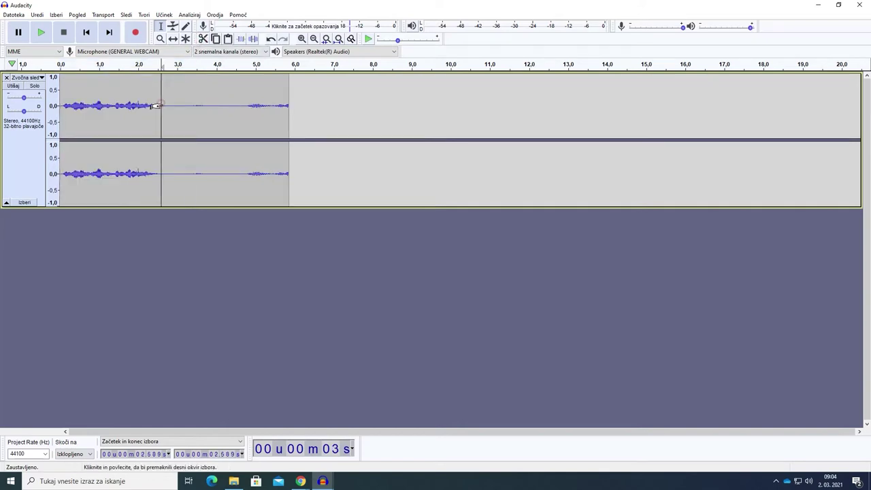
{"action": "left_click_drag", "start_coordinate": [191, 102], "coordinate": [865, 156]}
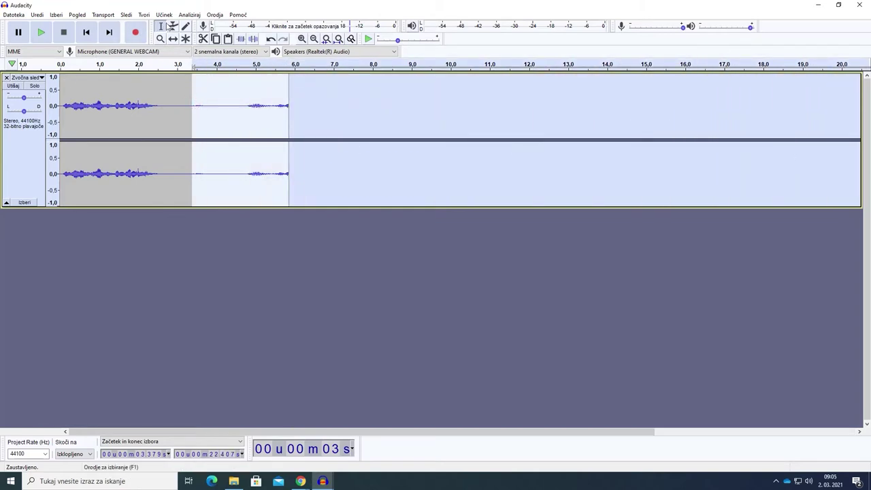
{"action": "left_click", "coordinate": [203, 39]}
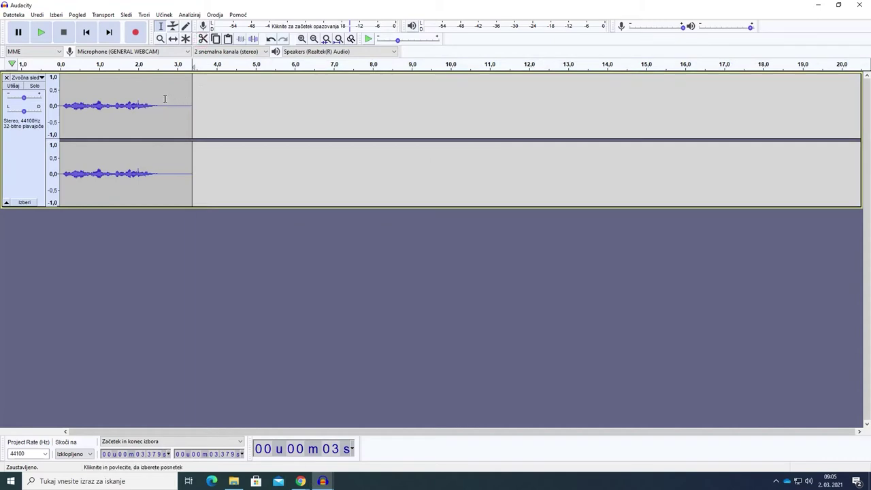
Capture a noise profile from the silent end of the recording, from about 2.7 seconds onward
{"action": "left_click_drag", "start_coordinate": [165, 99], "coordinate": [190, 136]}
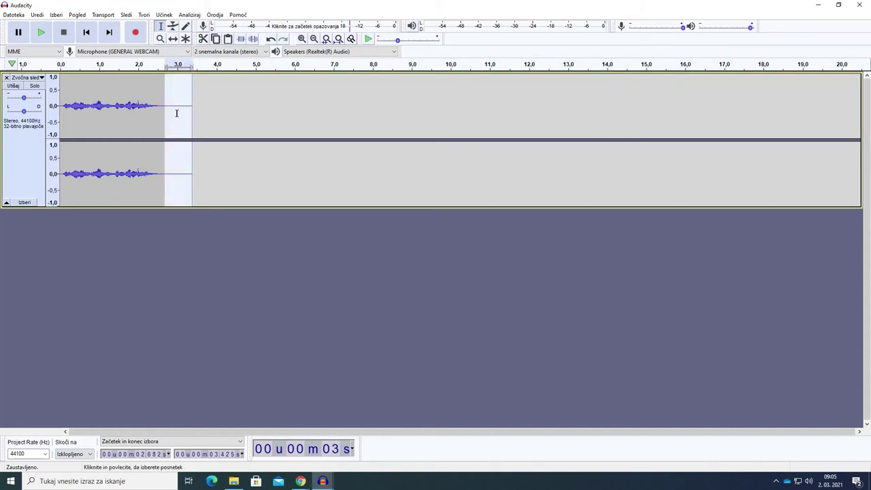
{"action": "left_click", "coordinate": [167, 18]}
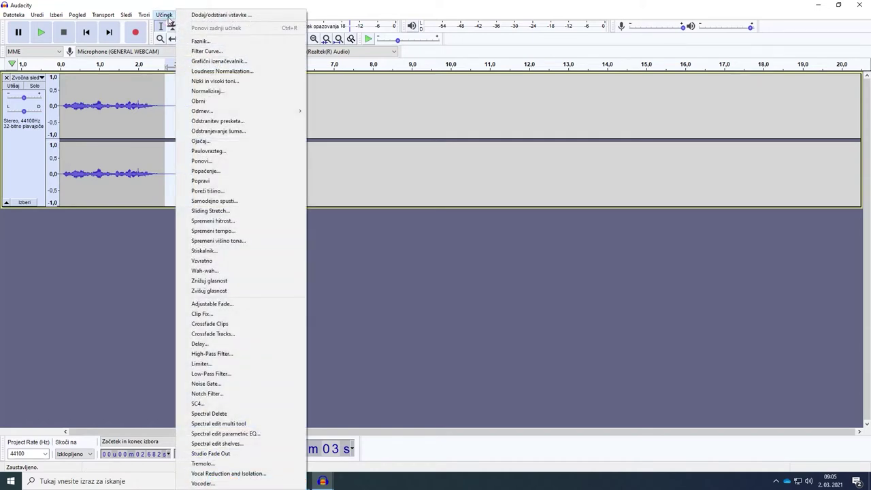
{"action": "left_click", "coordinate": [217, 131]}
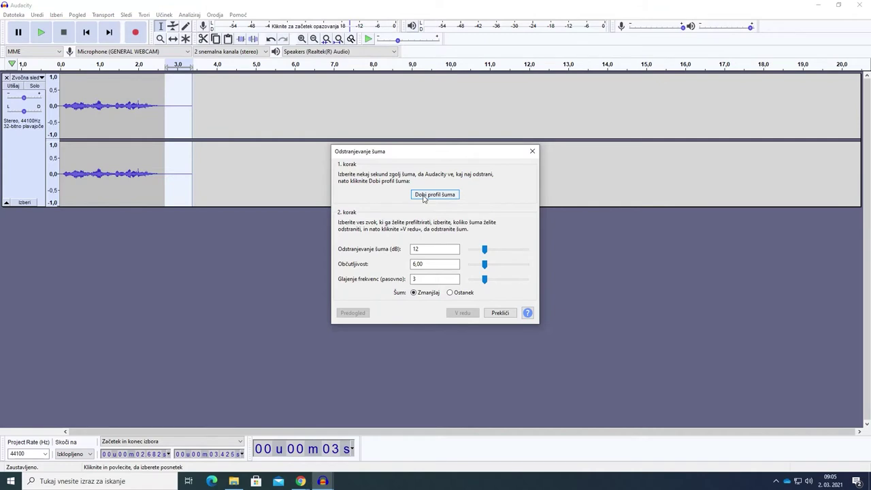
{"action": "left_click", "coordinate": [423, 195]}
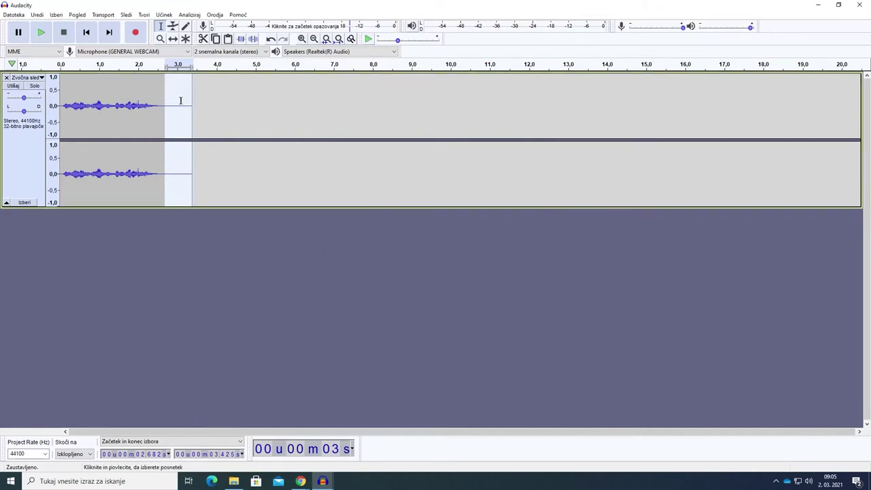
Apply Noise Reduction to the whole recording with 12 dB reduction, sensitivity 6.00 and frequency smoothing 3
{"action": "left_click", "coordinate": [152, 100]}
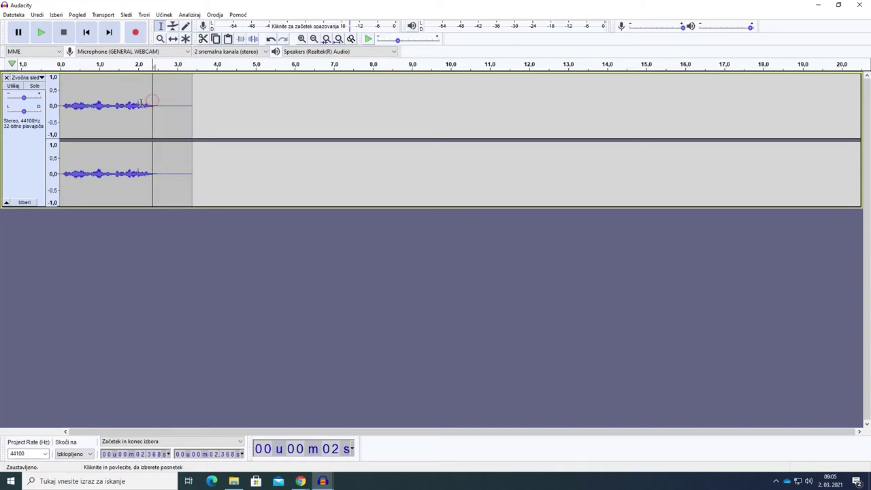
{"action": "key", "text": "ctrl+a"}
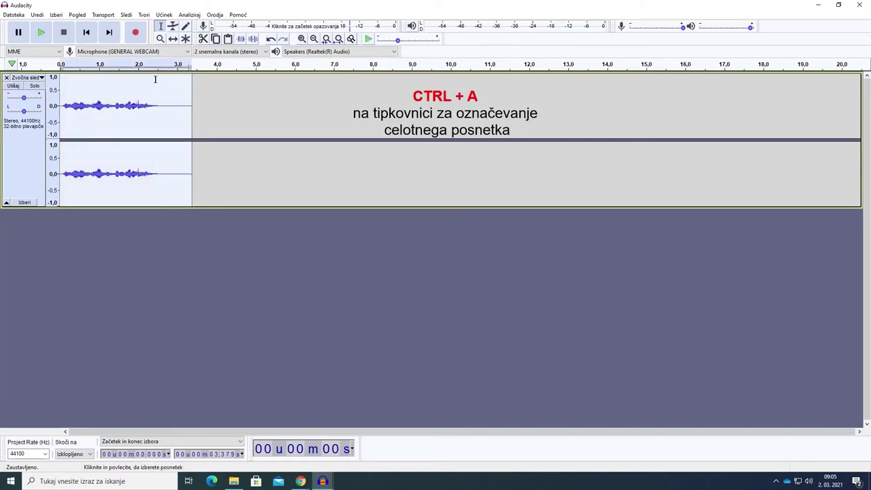
{"action": "left_click", "coordinate": [163, 15]}
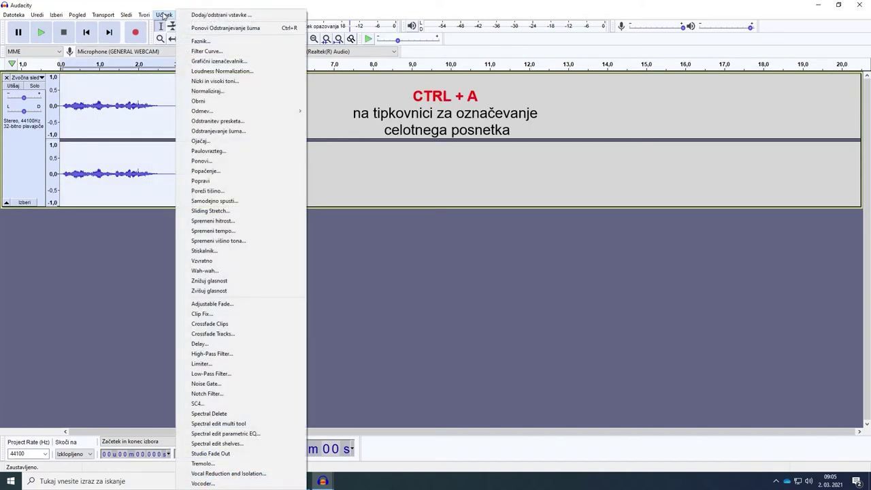
{"action": "left_click", "coordinate": [220, 131]}
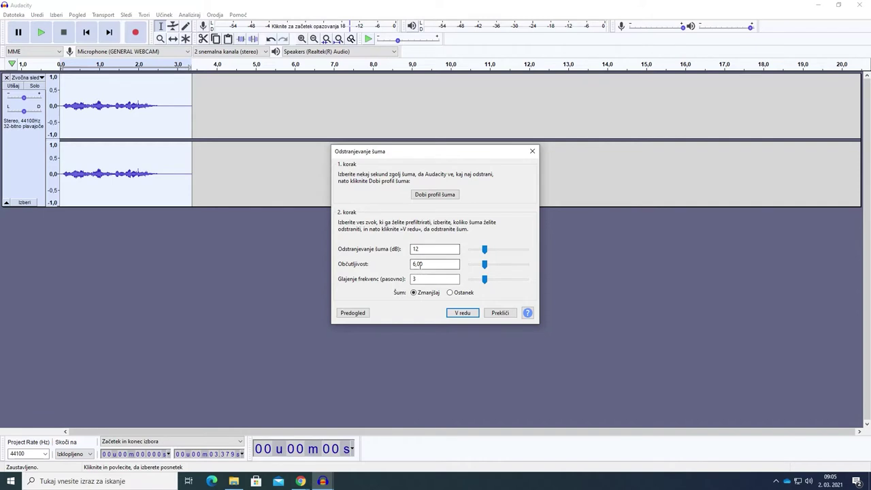
{"action": "left_click", "coordinate": [461, 312]}
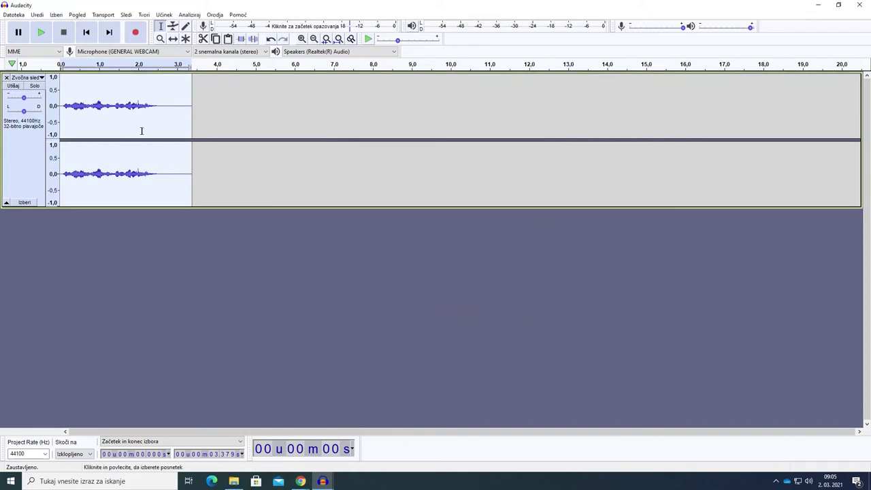
Normalize the whole recording to a peak amplitude of -1.0 dB with DC offset removal
{"action": "left_click", "coordinate": [63, 106]}
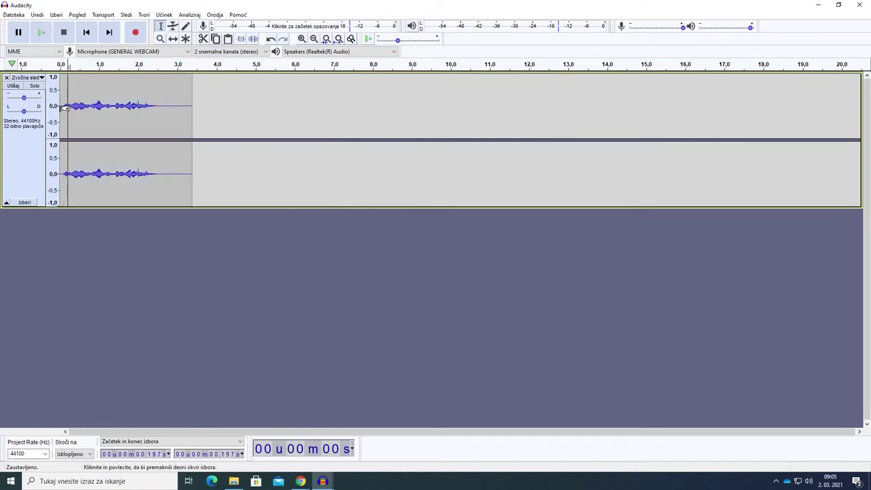
{"action": "double_click", "coordinate": [71, 106]}
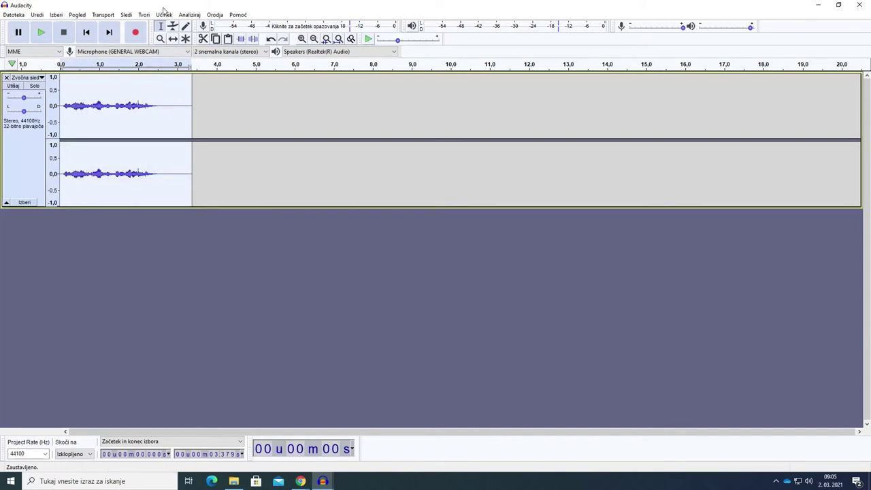
{"action": "left_click", "coordinate": [164, 15]}
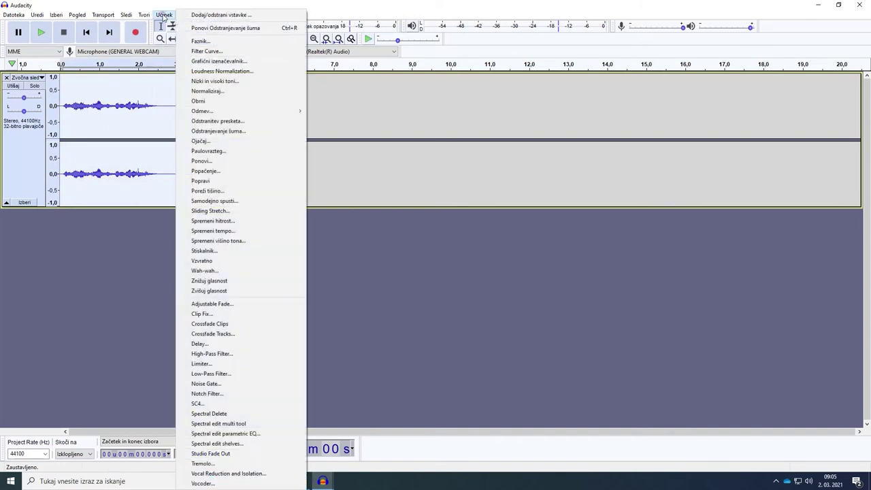
{"action": "left_click", "coordinate": [210, 92]}
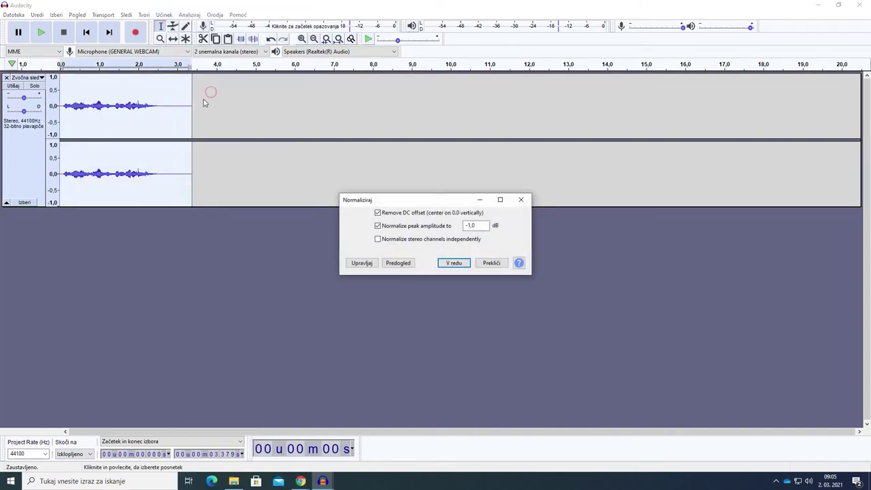
{"action": "left_click", "coordinate": [448, 262]}
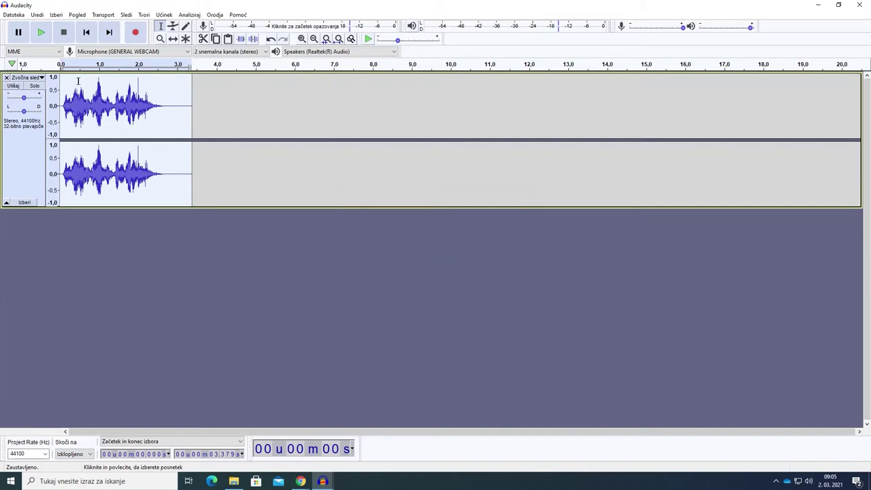
Play the normalized recording from near its start to check the sound, and stop playback
{"action": "left_click", "coordinate": [65, 99]}
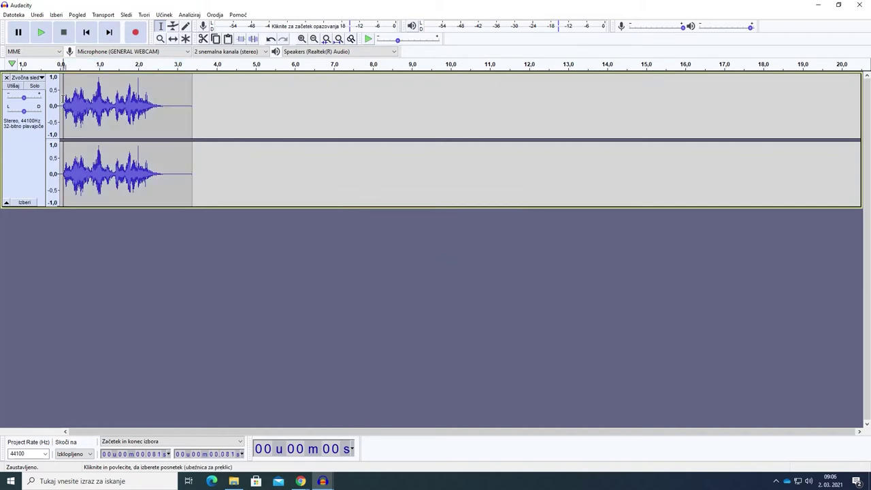
{"action": "left_click", "coordinate": [42, 33]}
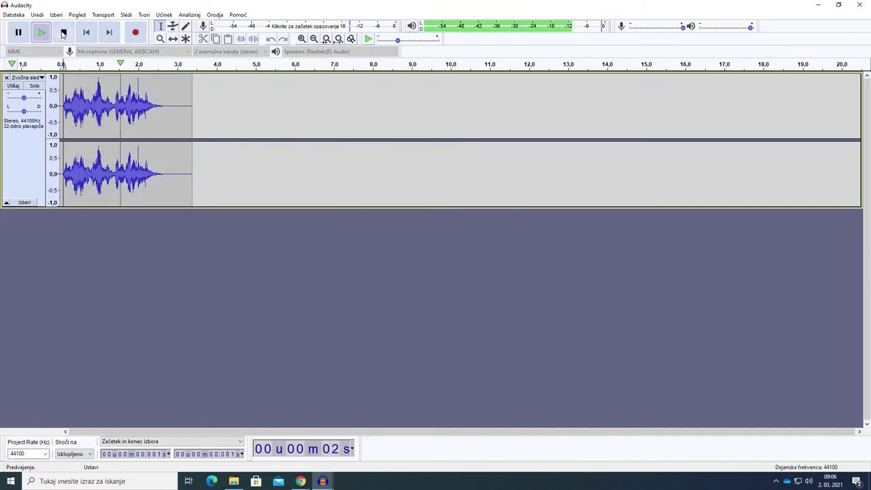
{"action": "left_click", "coordinate": [63, 32]}
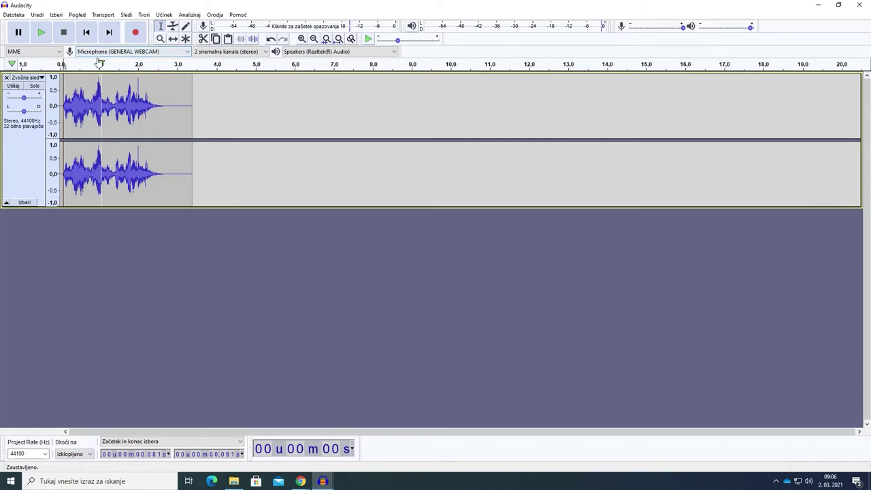
Import the bensound-anewbeginning audio file as a new track and briefly play it together with the spoken introduction
{"action": "left_click", "coordinate": [15, 15]}
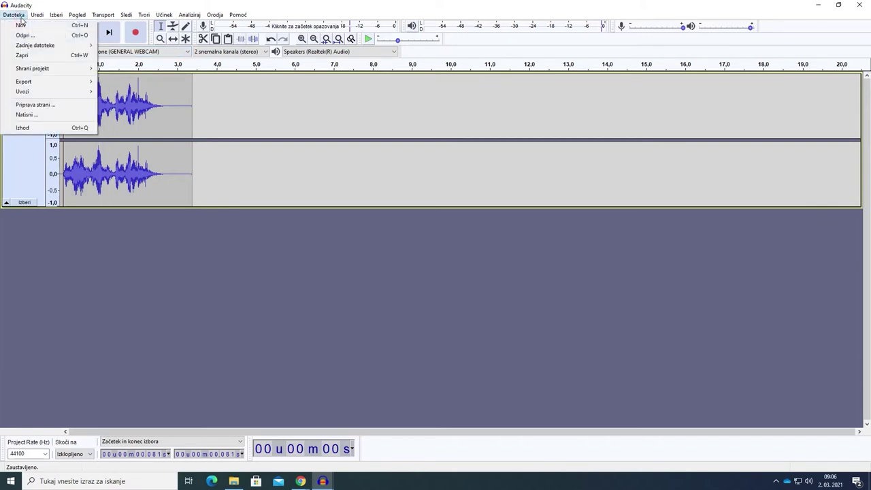
{"action": "mouse_move", "coordinate": [27, 92]}
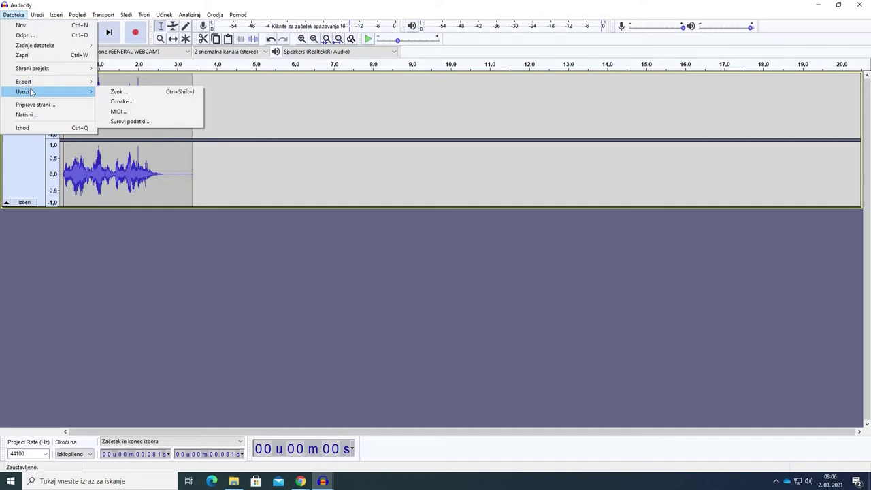
{"action": "left_click", "coordinate": [121, 93]}
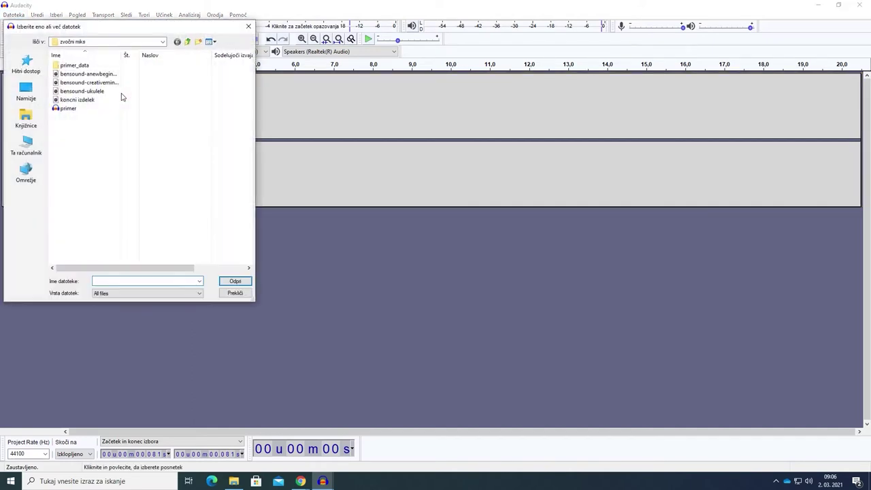
{"action": "left_click", "coordinate": [109, 74]}
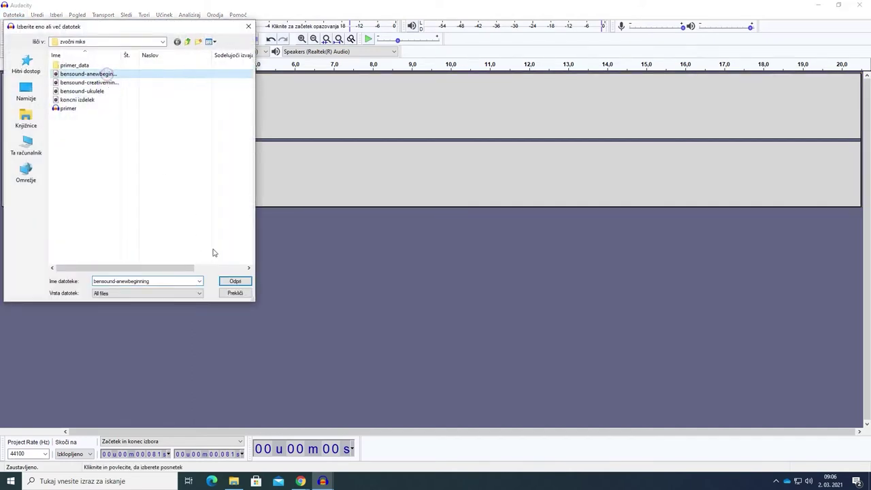
{"action": "left_click", "coordinate": [225, 281]}
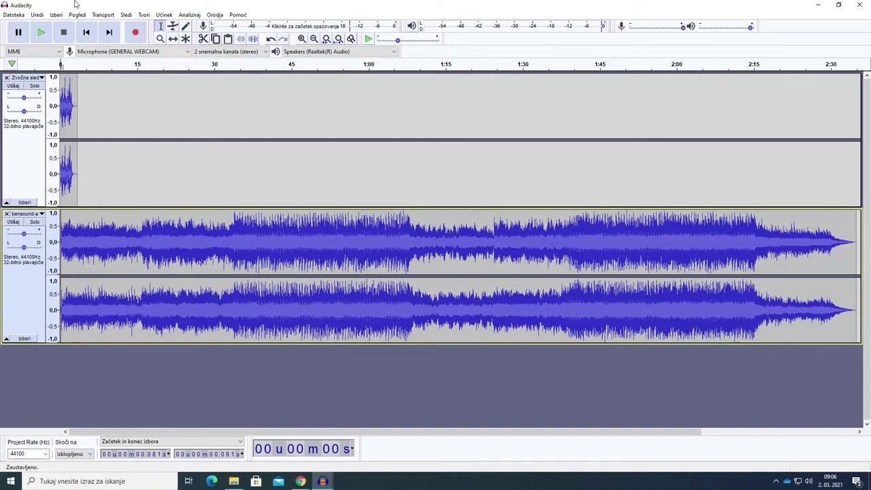
{"action": "left_click", "coordinate": [41, 33]}
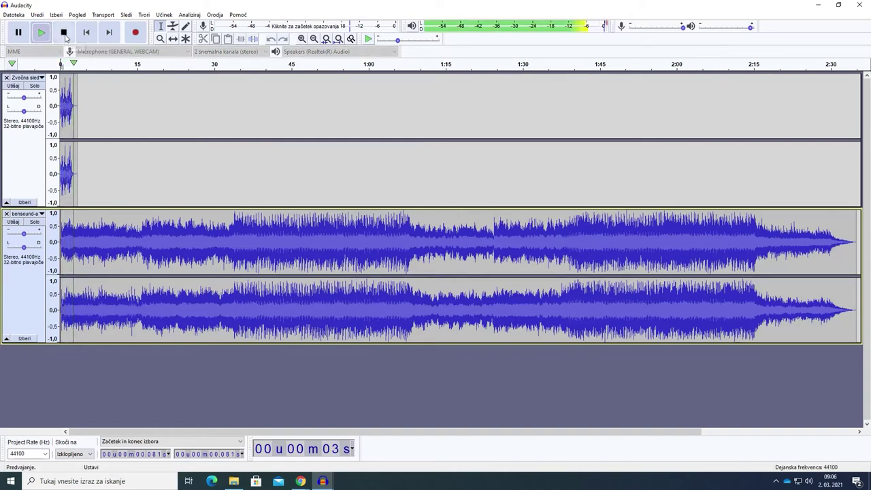
{"action": "left_click", "coordinate": [64, 34]}
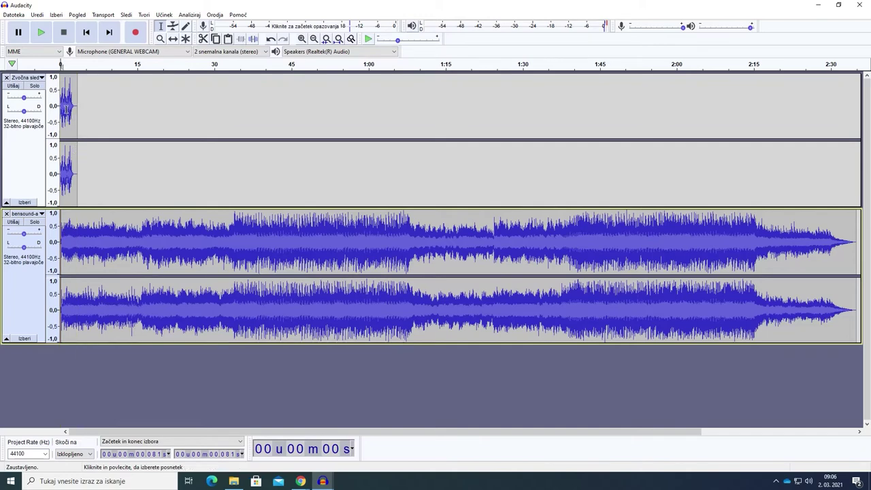
Cut the whole bensound-anewbeginning track and paste it back to start where the spoken introduction ends, at about 3.4 seconds
{"action": "left_click", "coordinate": [83, 235]}
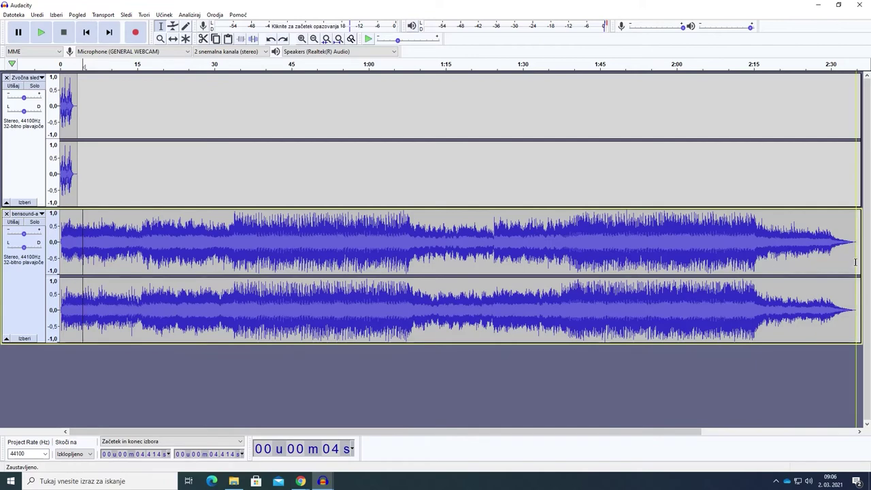
{"action": "left_click_drag", "start_coordinate": [855, 262], "coordinate": [5, 269]}
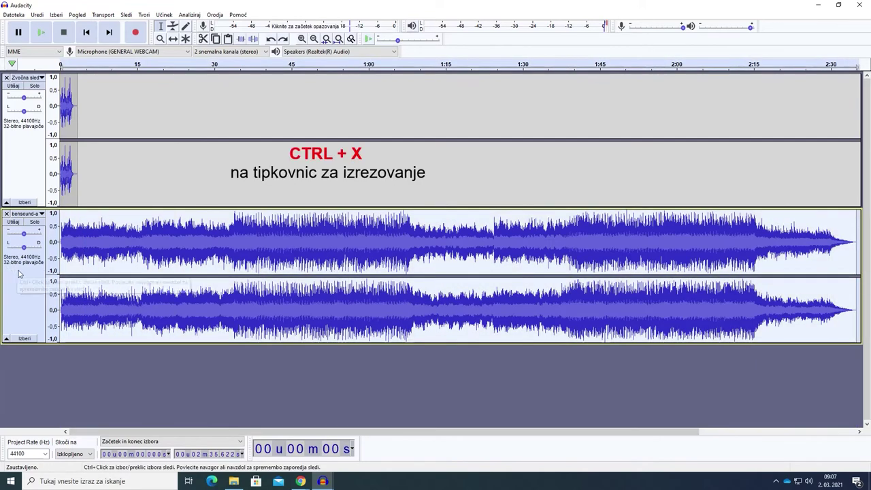
{"action": "key", "text": "ctrl+x"}
{"action": "left_click", "coordinate": [77, 219]}
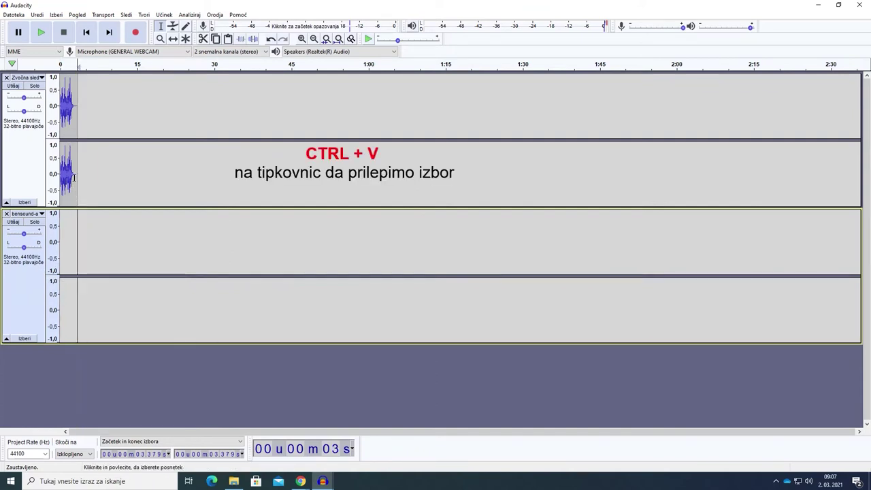
{"action": "key", "text": "ctrl+v"}
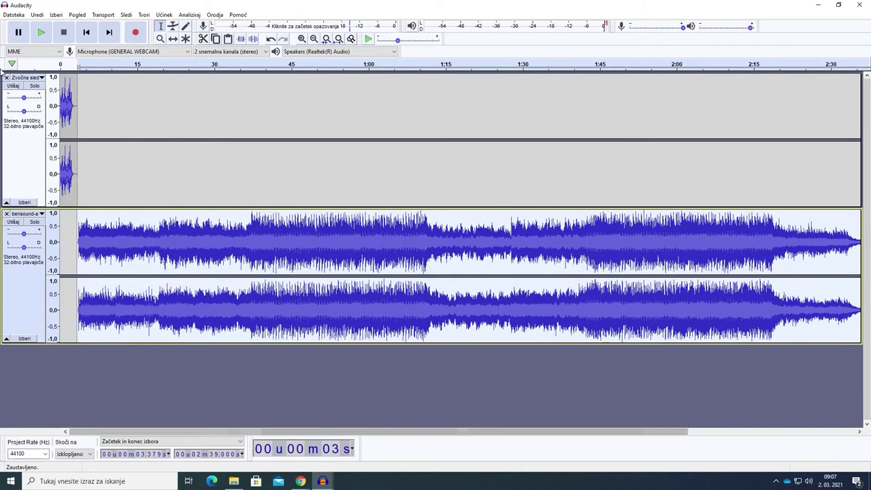
Import the second music file, whose name starts with bensound-creativemin, as a new track
{"action": "left_click", "coordinate": [13, 14]}
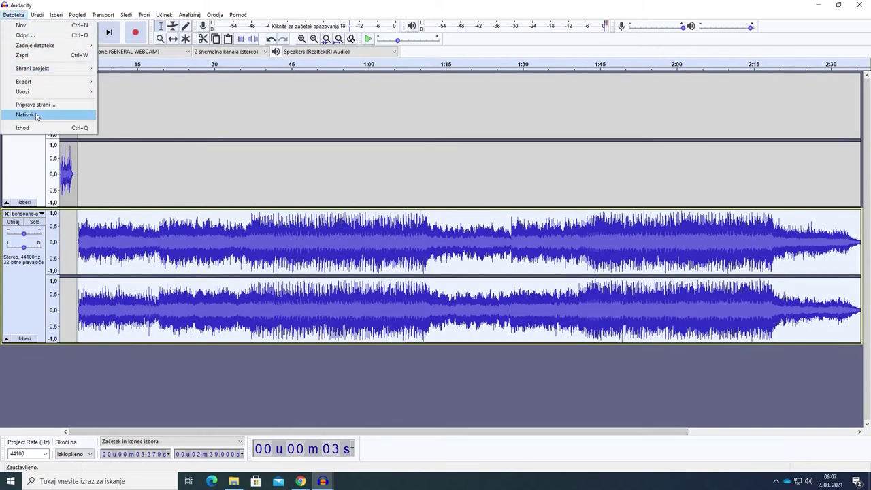
{"action": "mouse_move", "coordinate": [27, 91]}
{"action": "left_click", "coordinate": [115, 94]}
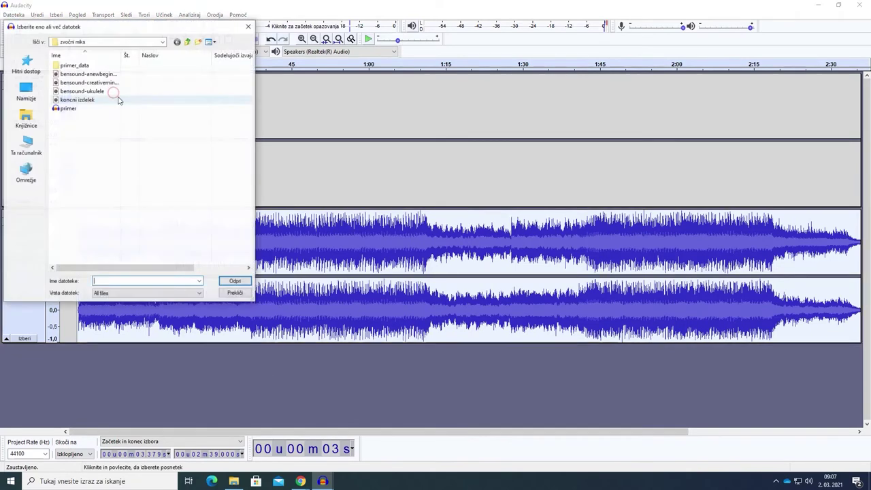
{"action": "left_click", "coordinate": [109, 82]}
{"action": "left_click", "coordinate": [235, 280]}
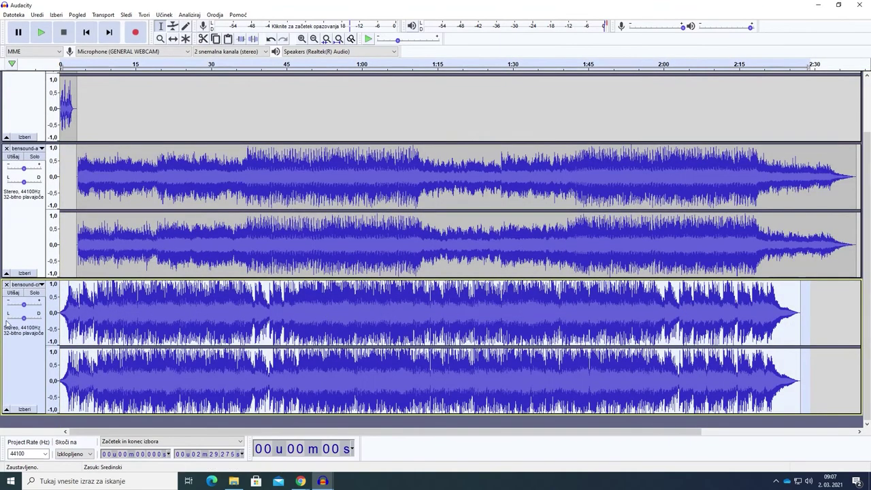
Move the second music track's audio to start at about 2 min 34.5 s, overlapping the fade-out of the first song
{"action": "key", "text": "Delete"}
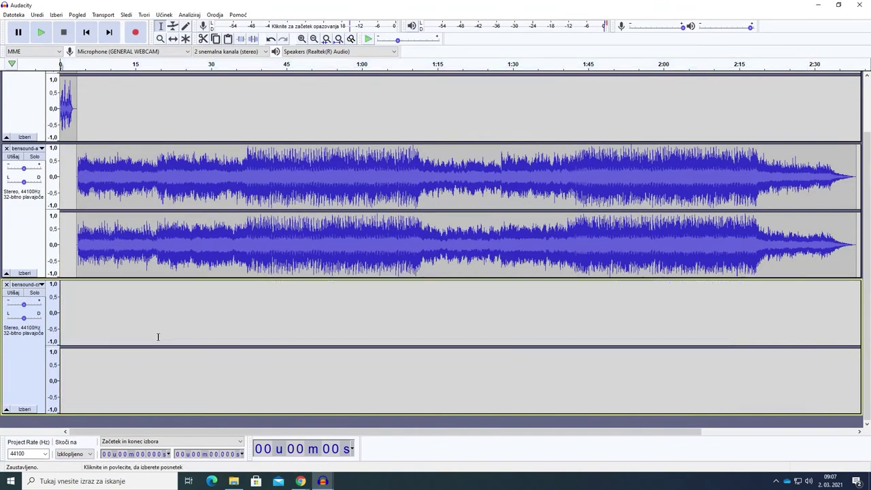
{"action": "left_click", "coordinate": [833, 317]}
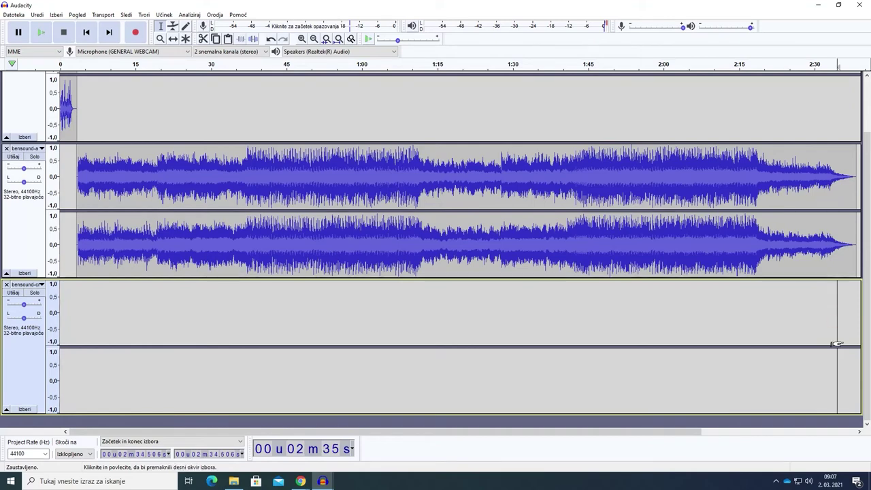
{"action": "key", "text": "ctrl+v"}
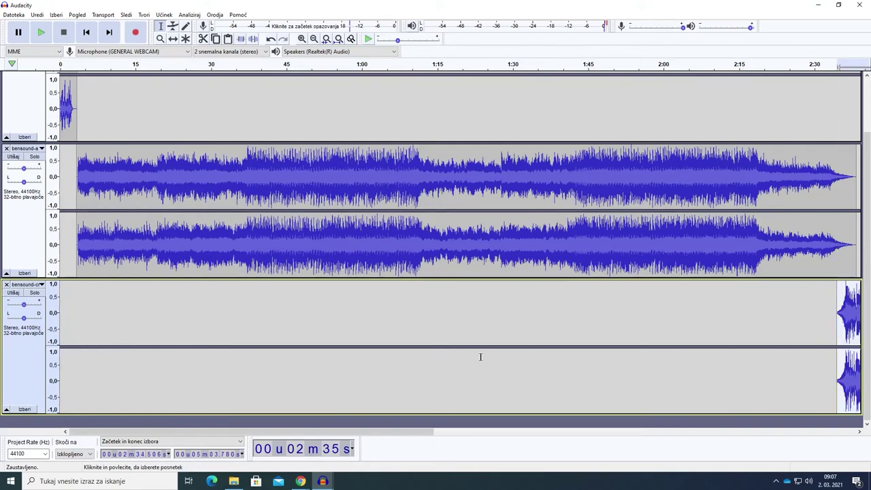
Import the bensound-ukulele audio file as a new track
{"action": "left_click", "coordinate": [14, 15]}
{"action": "mouse_move", "coordinate": [34, 91]}
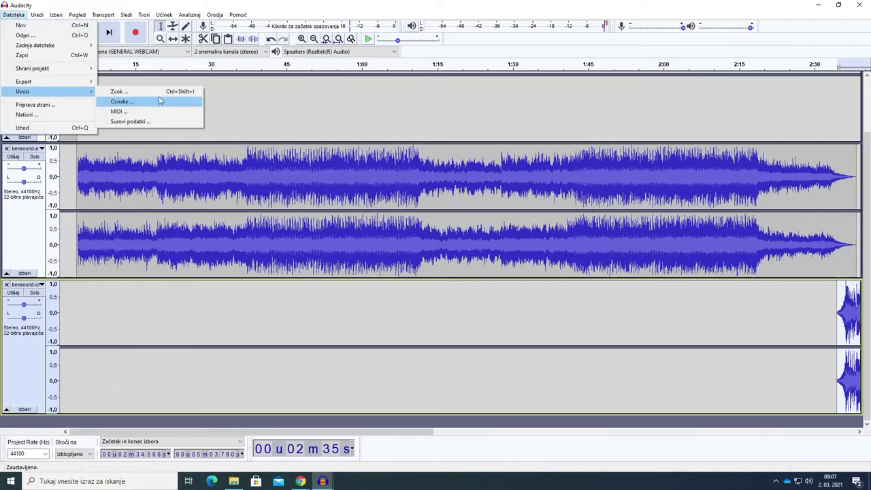
{"action": "left_click", "coordinate": [159, 89]}
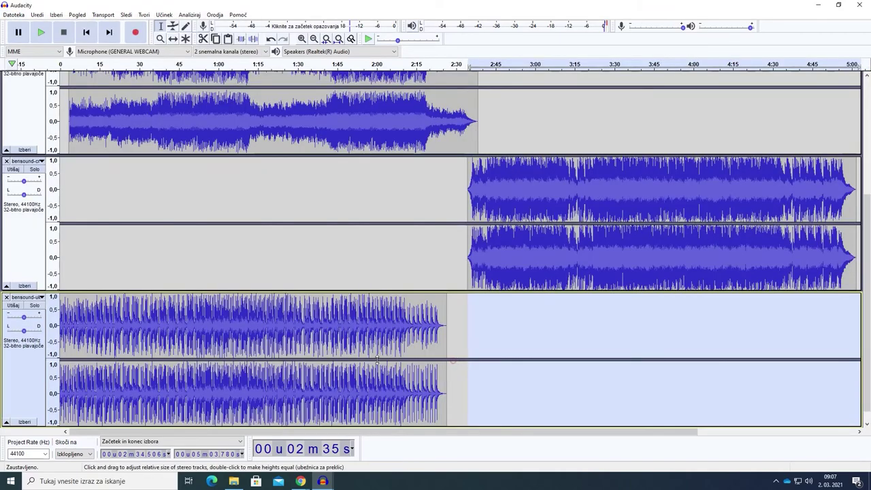
Move the ukulele track's audio to start at about 4 min 59.4 s, overlapping the end of the second song
{"action": "left_click", "coordinate": [455, 339]}
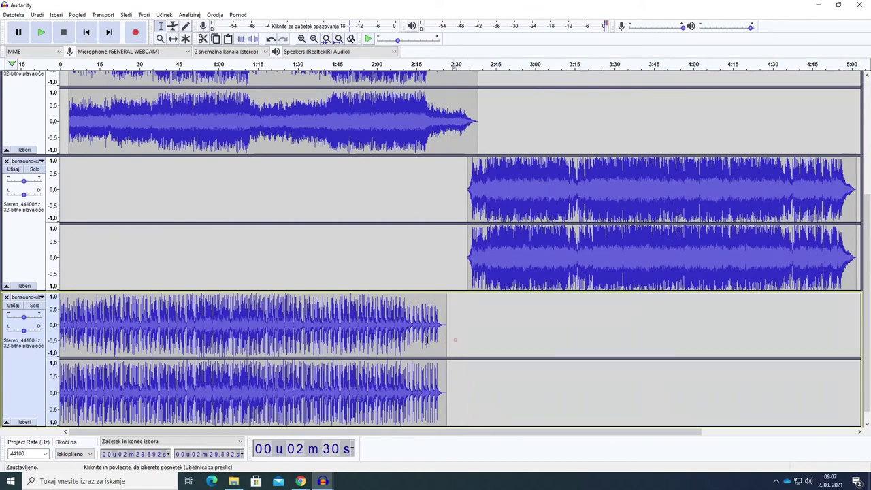
{"action": "key", "text": "shift+Home"}
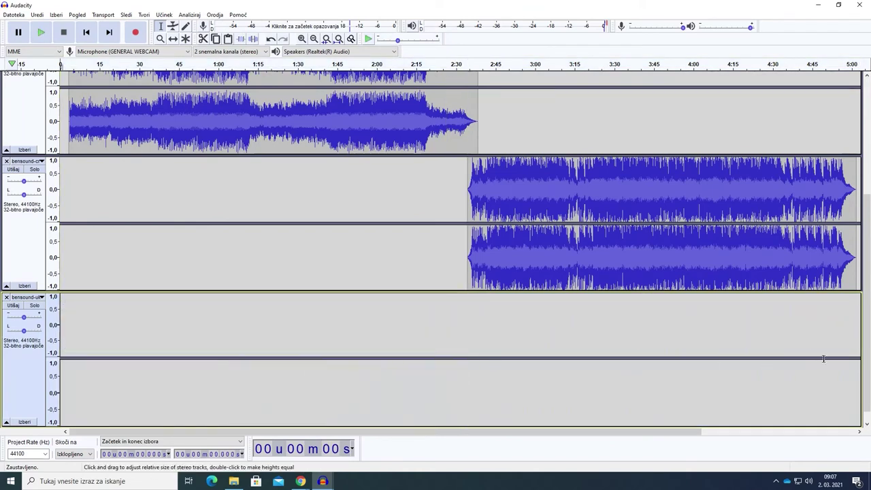
{"action": "left_click", "coordinate": [849, 340]}
{"action": "key", "text": "ctrl+v"}
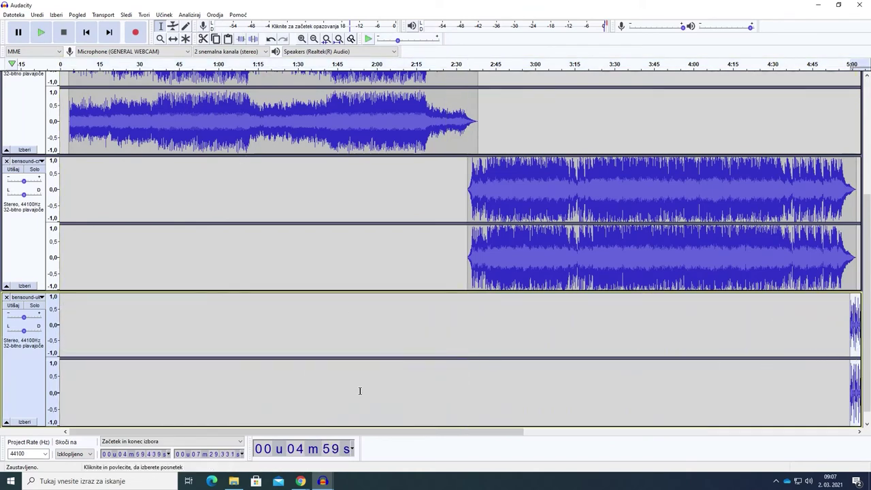
Play the project from the beginning to check the transition from the spoken introduction to the first song, and stop playback
{"action": "scroll", "coordinate": [98, 103], "scroll_direction": "up", "scroll_amount": 3}
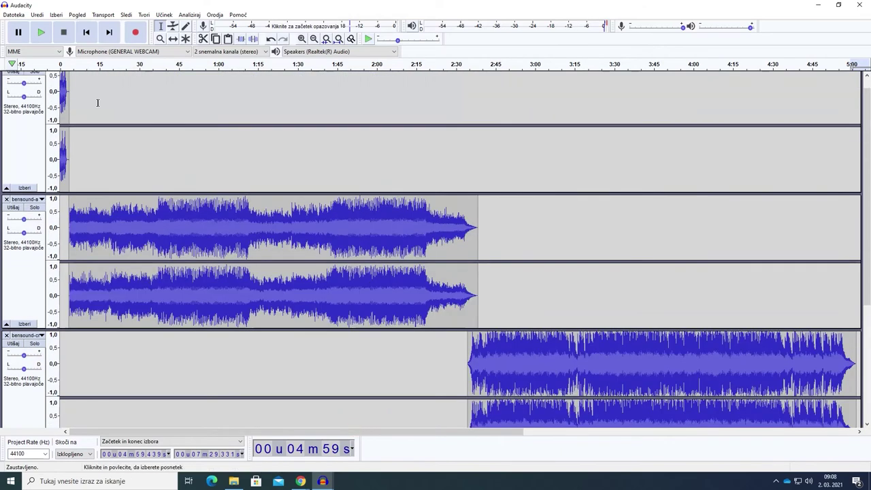
{"action": "scroll", "coordinate": [98, 103], "scroll_direction": "up", "scroll_amount": 1}
{"action": "left_click", "coordinate": [85, 32]}
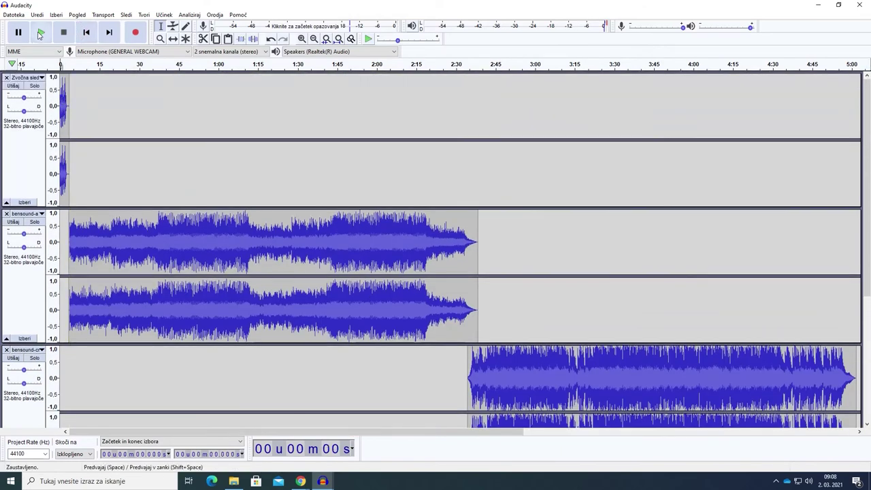
{"action": "left_click", "coordinate": [40, 33]}
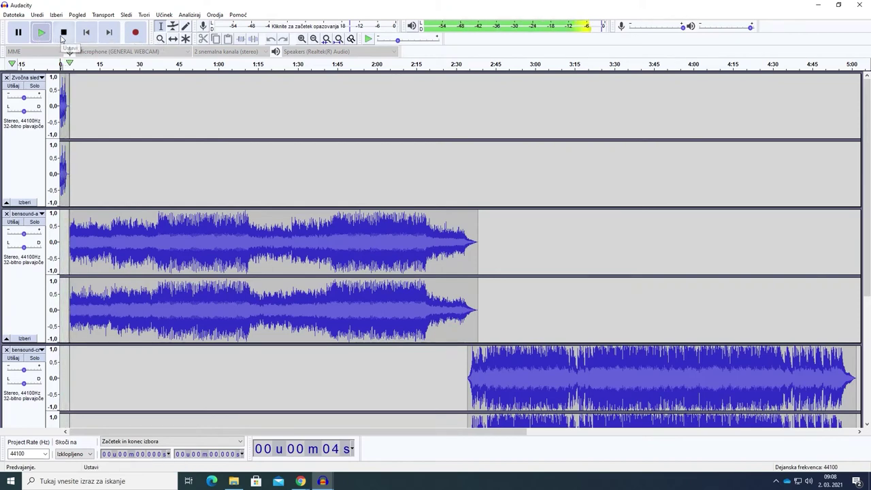
{"action": "left_click", "coordinate": [62, 38]}
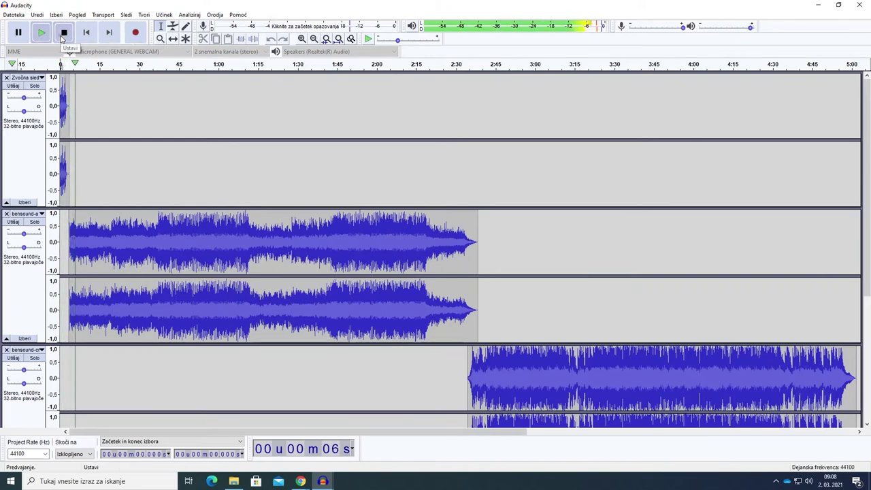
{"action": "left_click", "coordinate": [468, 306]}
{"action": "scroll", "coordinate": [574, 320], "scroll_direction": "down", "scroll_amount": 1}
{"action": "left_click", "coordinate": [570, 321]}
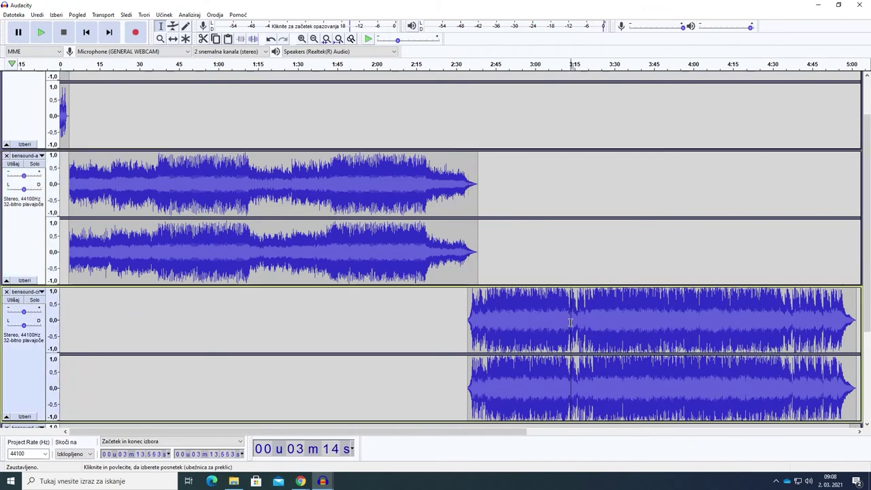
{"action": "left_click", "coordinate": [431, 259]}
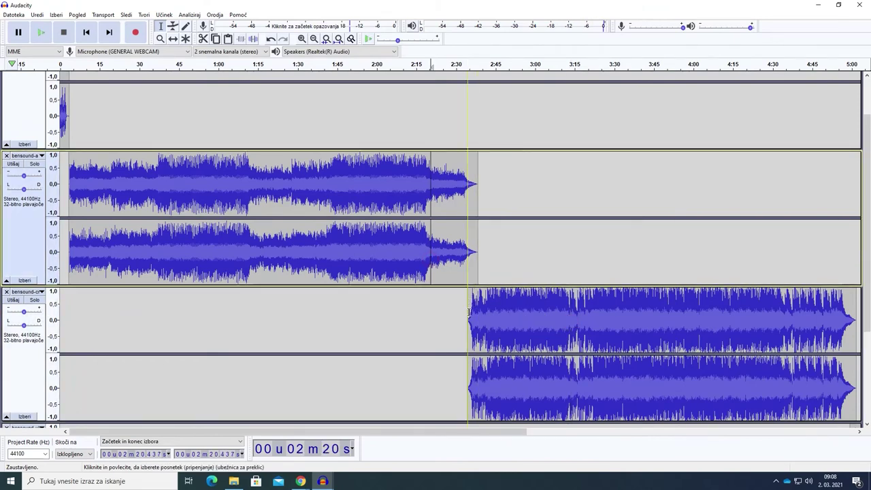
Select all tracks and normalize them to a peak amplitude of -1.0 dB with DC offset removal
{"action": "key", "text": "ctrl+a"}
{"action": "left_click", "coordinate": [169, 15]}
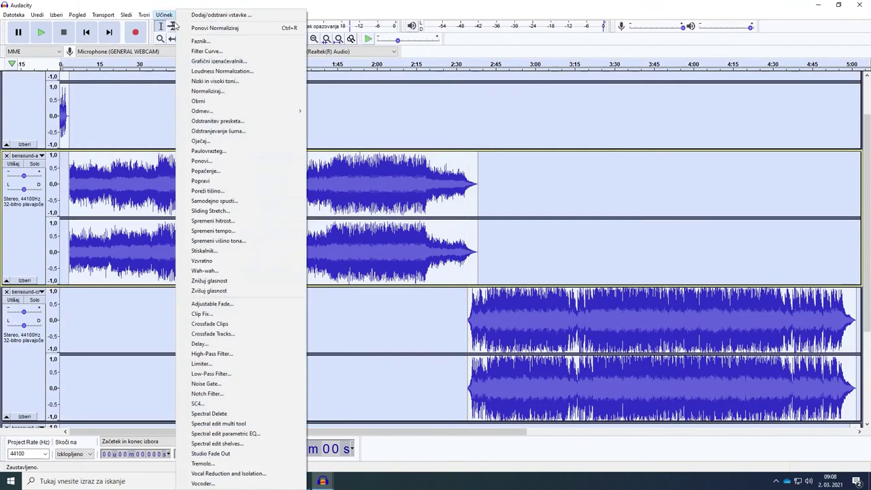
{"action": "left_click", "coordinate": [195, 91]}
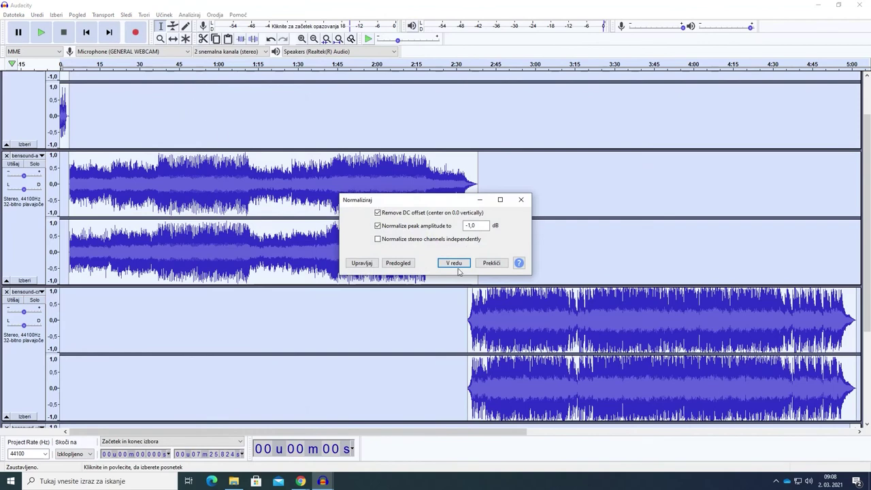
{"action": "left_click", "coordinate": [452, 264]}
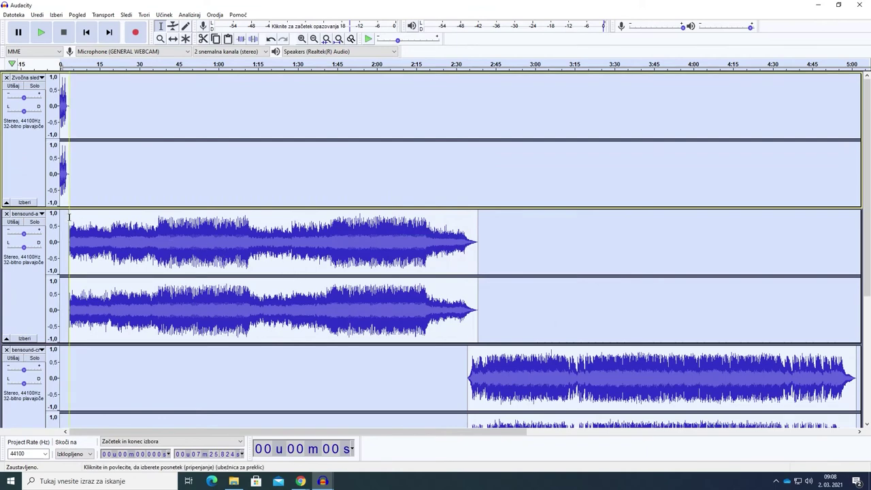
Export the whole mix as an MP3 file named Nejcmix in the Audacity folder, using the standard quality preset and empty metadata tags
{"action": "scroll", "coordinate": [395, 256], "scroll_direction": "down", "scroll_amount": 3}
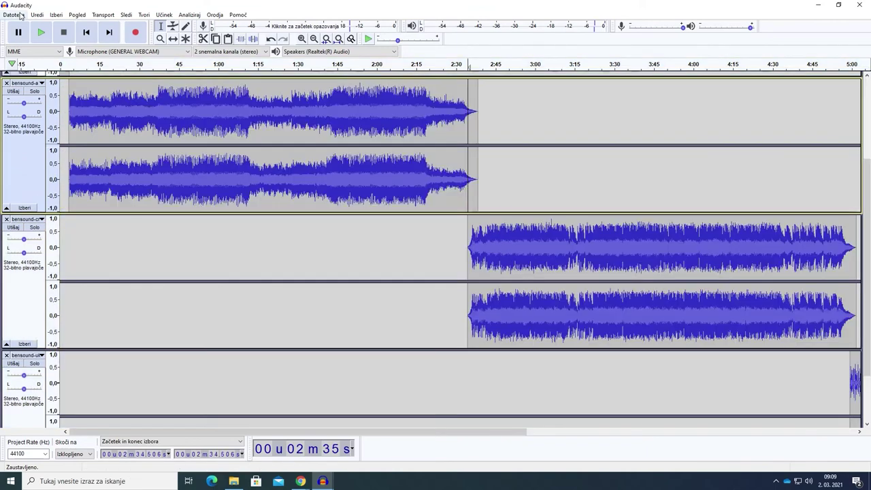
{"action": "left_click", "coordinate": [15, 14]}
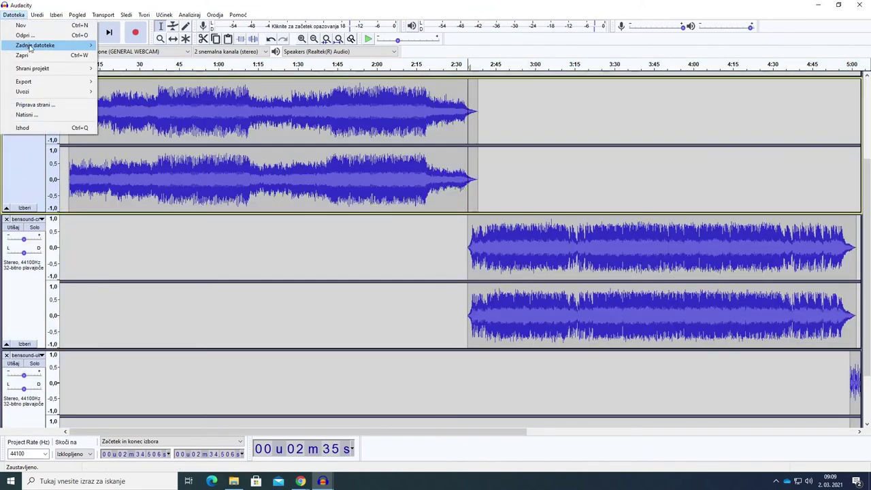
{"action": "mouse_move", "coordinate": [43, 83]}
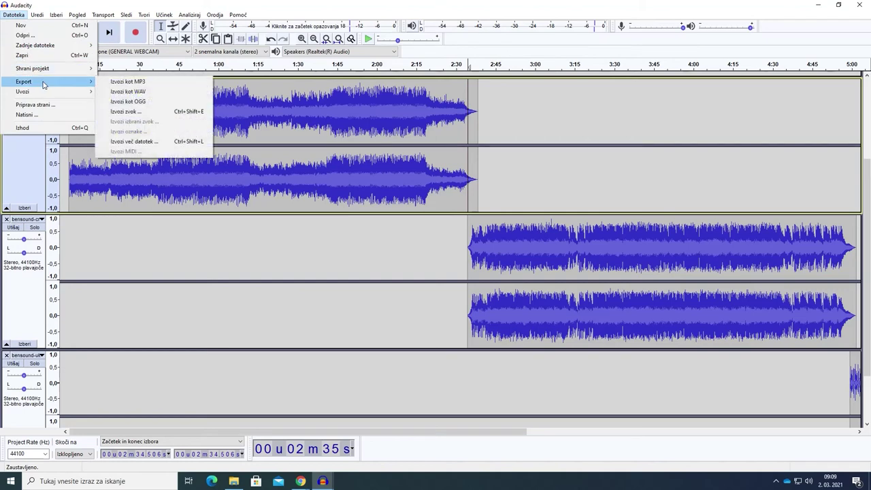
{"action": "left_click", "coordinate": [128, 81]}
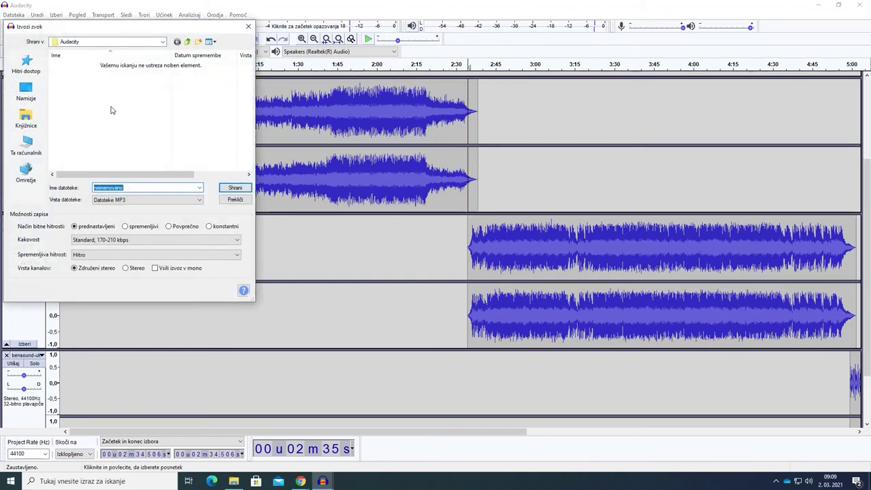
{"action": "left_click", "coordinate": [75, 42]}
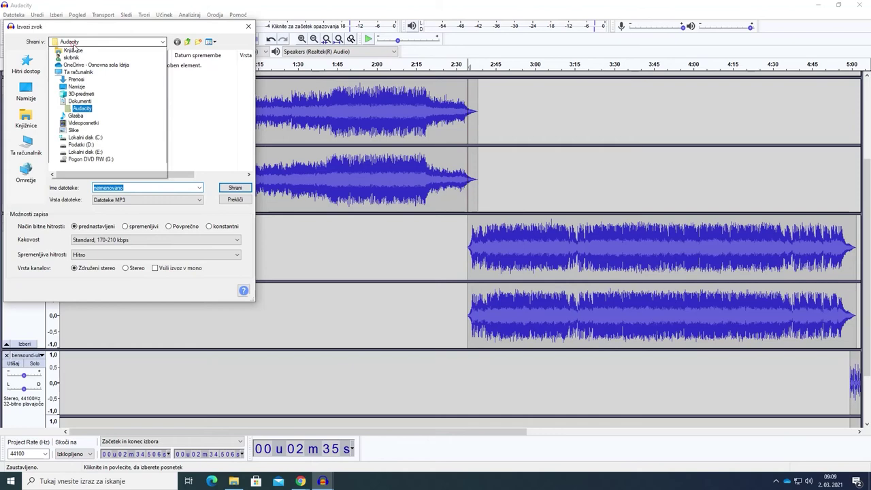
{"action": "left_click", "coordinate": [74, 43]}
{"action": "double_click", "coordinate": [156, 185]}
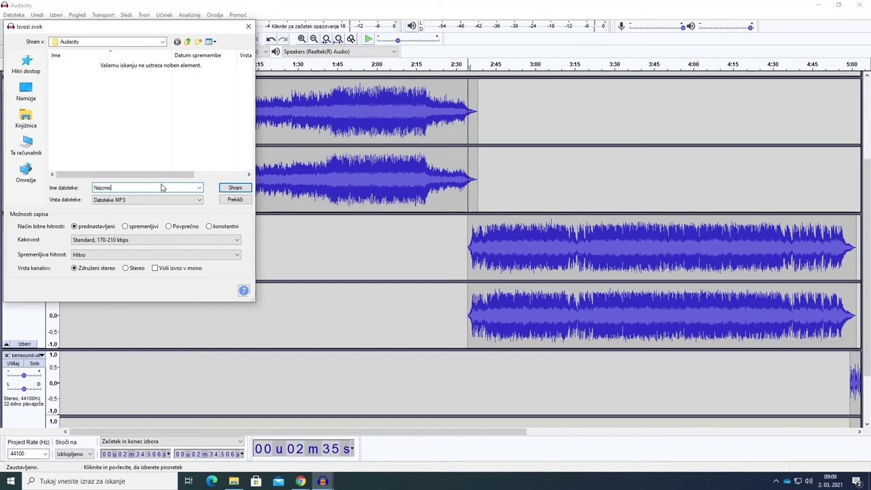
{"action": "left_click", "coordinate": [234, 187]}
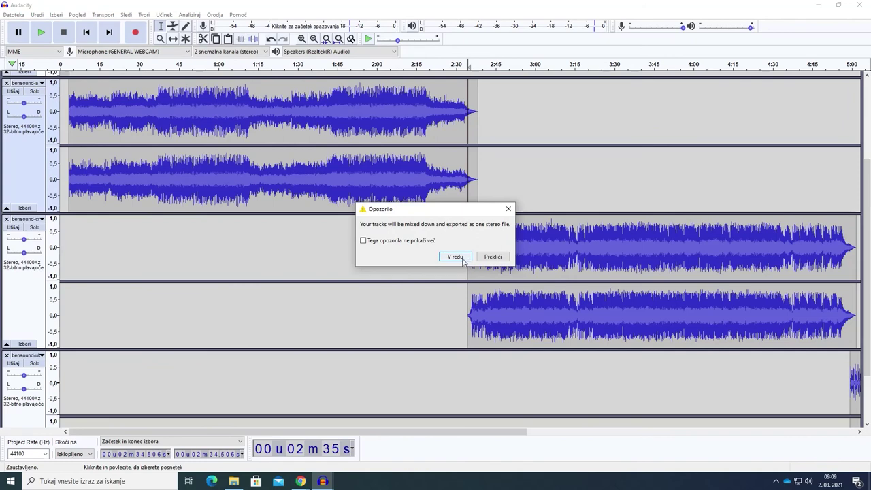
{"action": "left_click", "coordinate": [454, 257]}
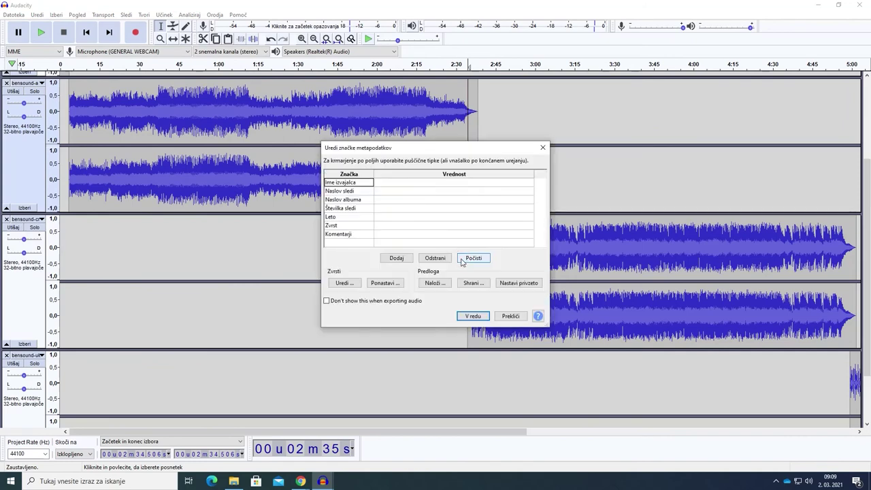
{"action": "left_click", "coordinate": [469, 317]}
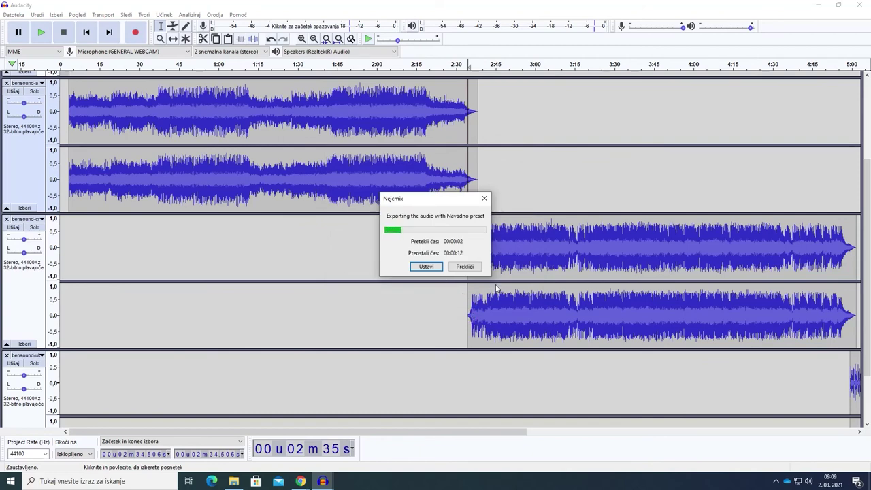
Switch to Chrome and open the assignment "Izdelava lastnega video miksa (2. 3 - 9. 3. 2021)" from the MME OŠ Idrija course page
{"action": "mouse_move", "coordinate": [300, 480]}
{"action": "left_click", "coordinate": [290, 460]}
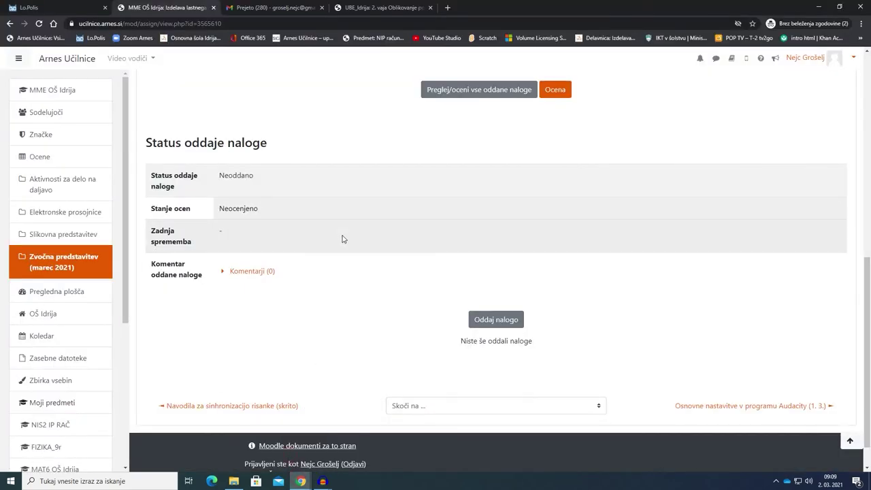
{"action": "scroll", "coordinate": [343, 239], "scroll_direction": "up", "scroll_amount": 10}
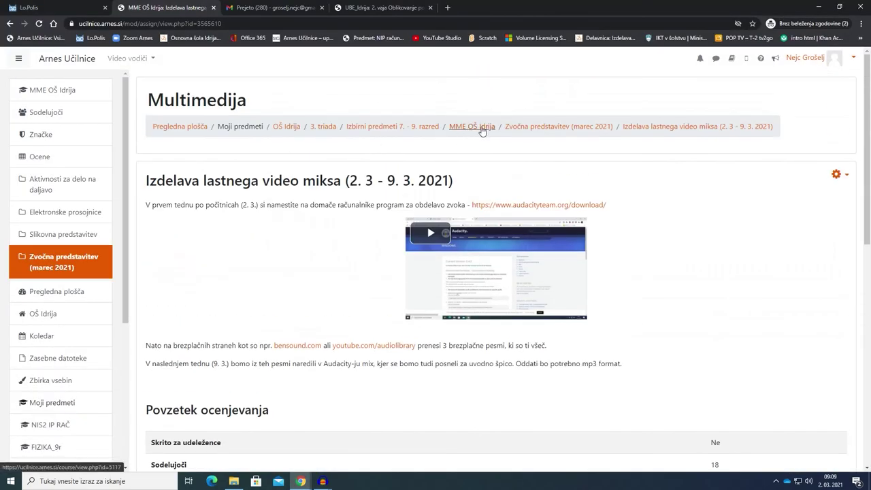
{"action": "left_click", "coordinate": [470, 128]}
{"action": "scroll", "coordinate": [322, 279], "scroll_direction": "down", "scroll_amount": 2}
{"action": "scroll", "coordinate": [321, 279], "scroll_direction": "down", "scroll_amount": 15}
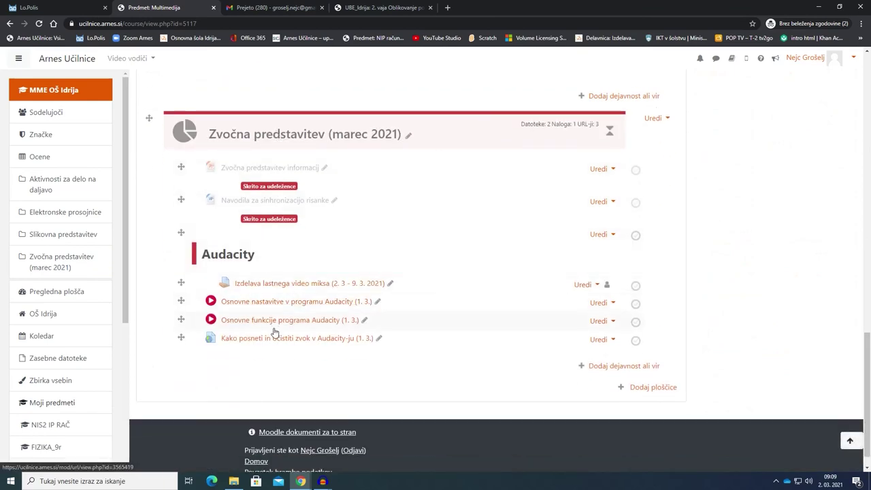
{"action": "left_click", "coordinate": [266, 282]}
{"action": "left_click", "coordinate": [537, 64]}
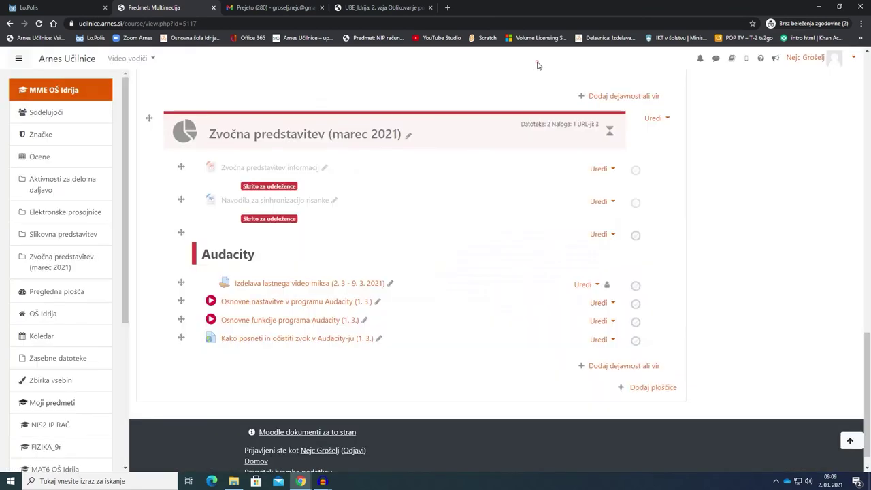
{"action": "left_click", "coordinate": [285, 283]}
{"action": "scroll", "coordinate": [293, 286], "scroll_direction": "down", "scroll_amount": 7}
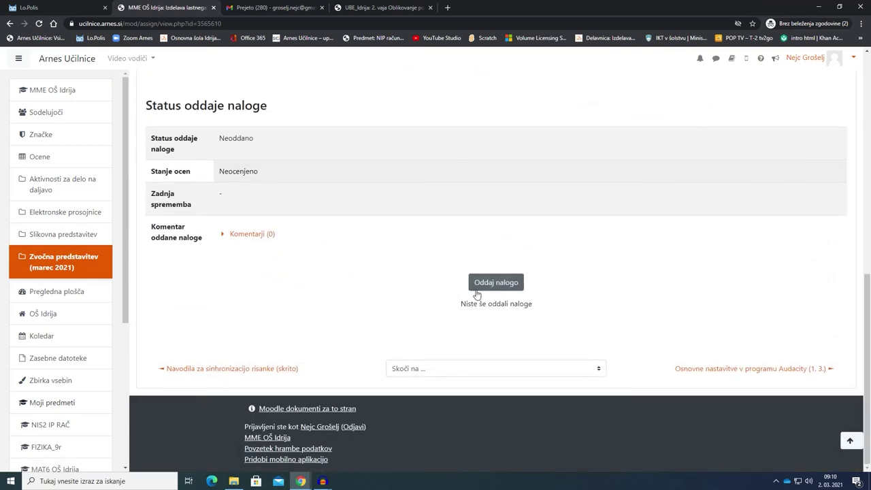
Upload the Nejcmix MP3 from the Audacity folder in Documents as the assignment submission and save it
{"action": "left_click", "coordinate": [476, 292]}
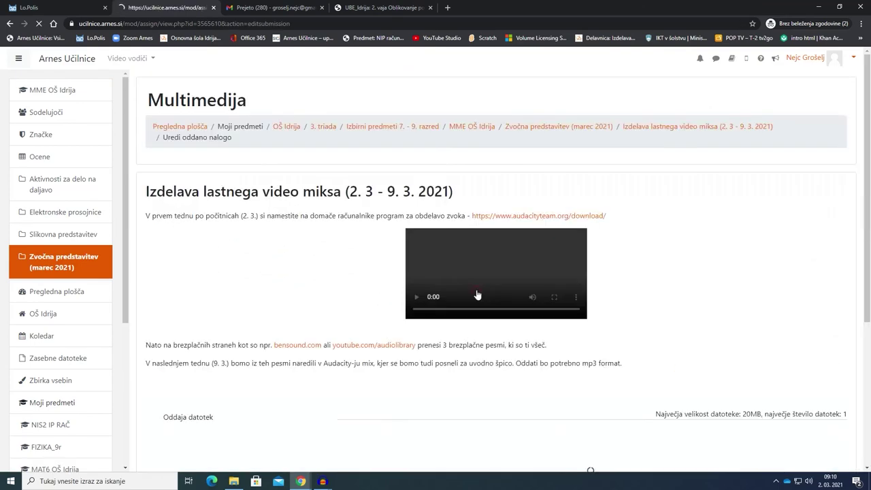
{"action": "scroll", "coordinate": [412, 288], "scroll_direction": "down", "scroll_amount": 3}
{"action": "left_click", "coordinate": [595, 270]}
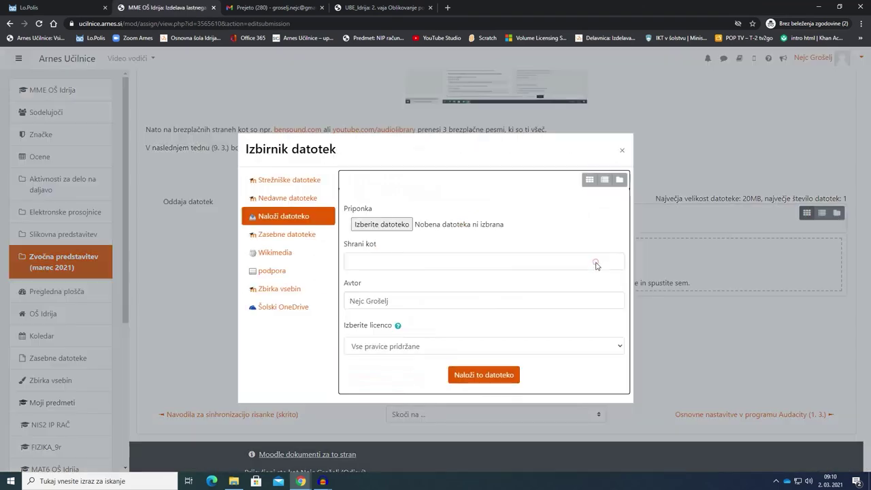
{"action": "left_click", "coordinate": [402, 227]}
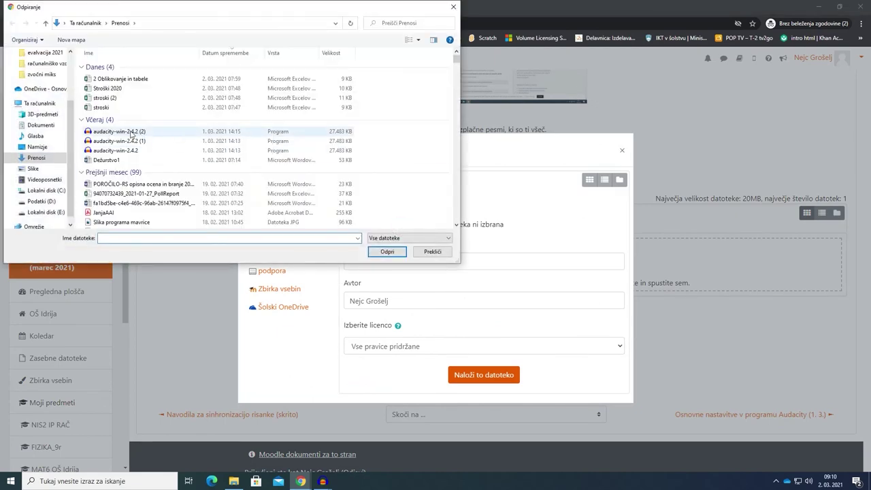
{"action": "left_click", "coordinate": [40, 126]}
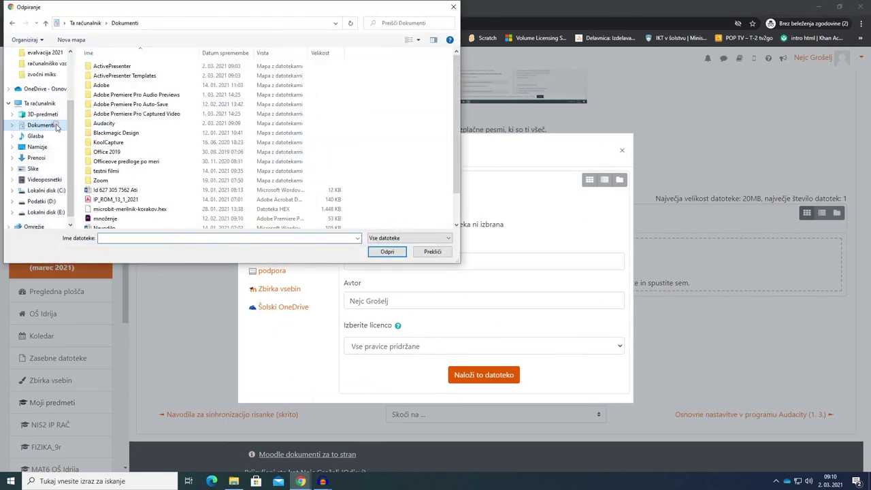
{"action": "double_click", "coordinate": [115, 127]}
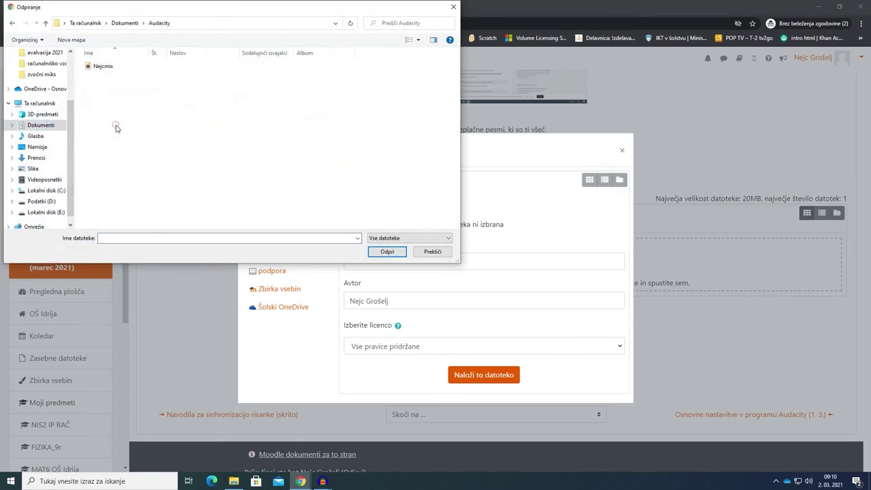
{"action": "left_click", "coordinate": [109, 66]}
{"action": "left_click", "coordinate": [385, 251]}
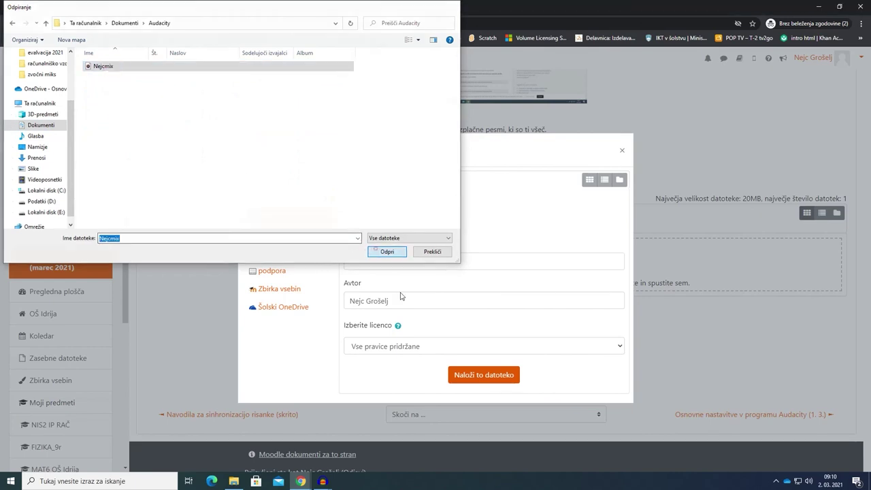
{"action": "left_click", "coordinate": [476, 374]}
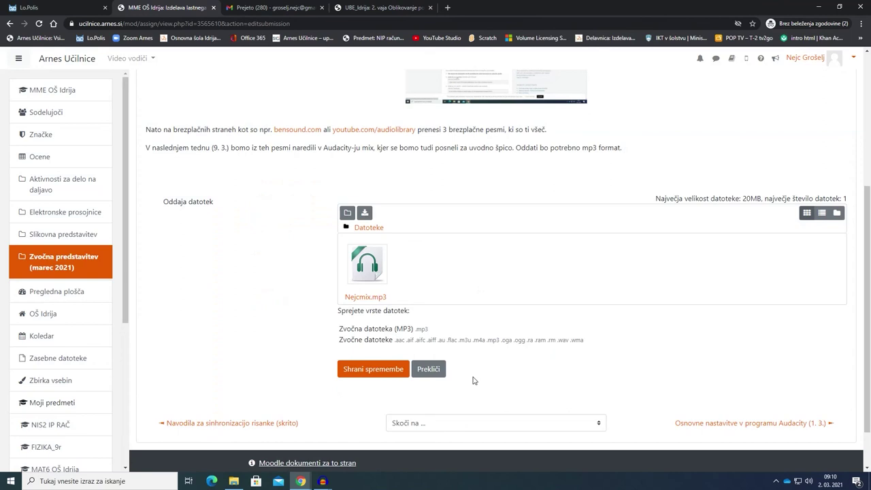
{"action": "left_click", "coordinate": [397, 369]}
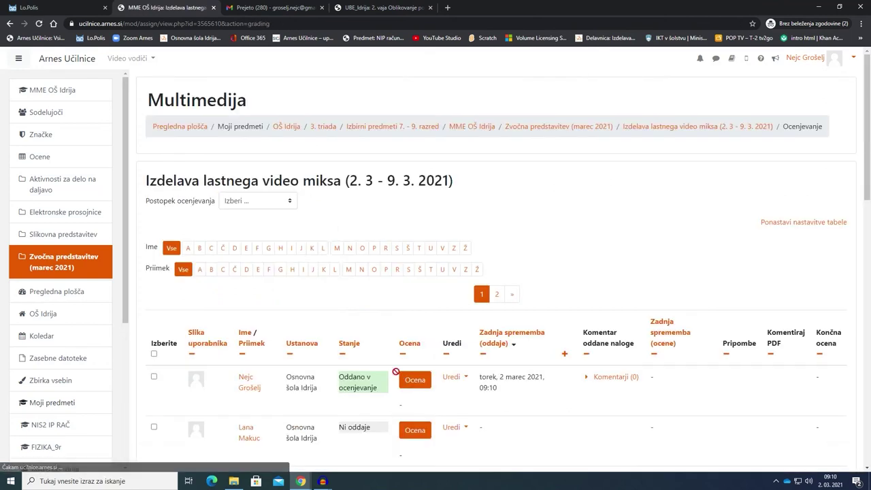